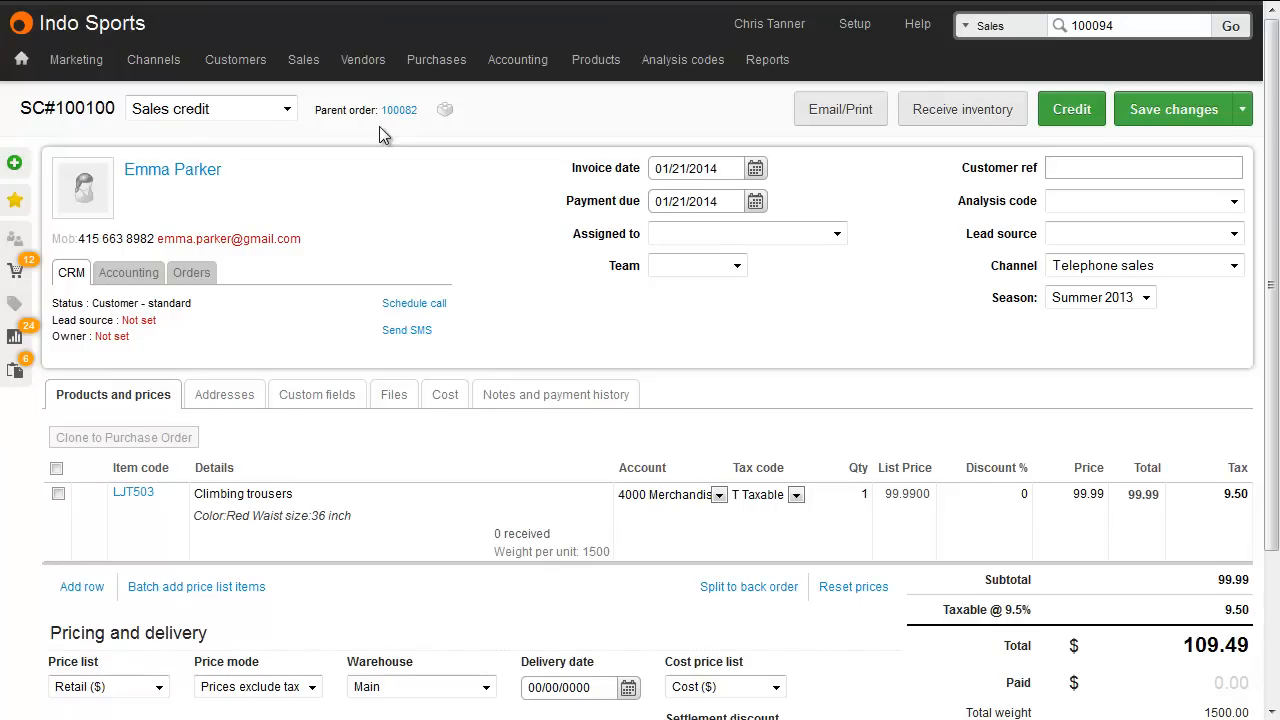
- Set the sales credit's reason for return to Carrier - Damaged in the returns custom fields and save the changes
{"action": "scroll", "coordinate": [379, 126], "scroll_direction": "down", "scroll_amount": 3}
{"action": "left_click", "coordinate": [318, 284]}
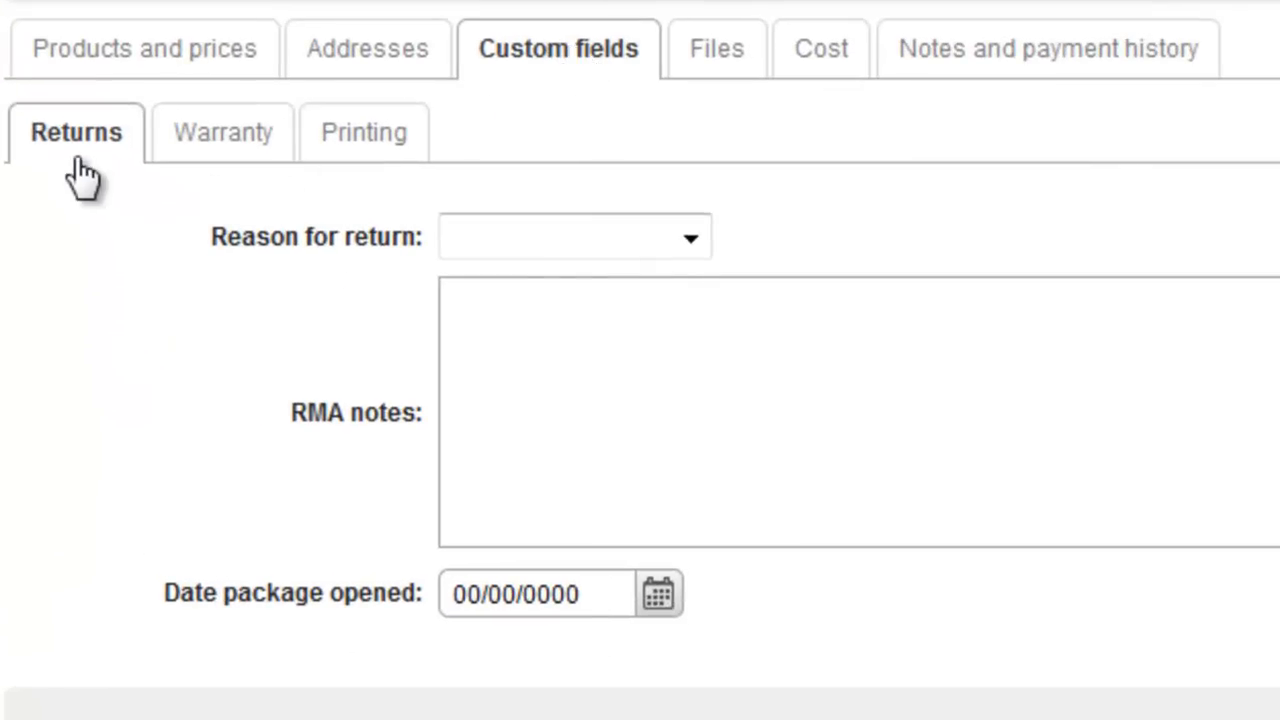
{"action": "left_click", "coordinate": [550, 245]}
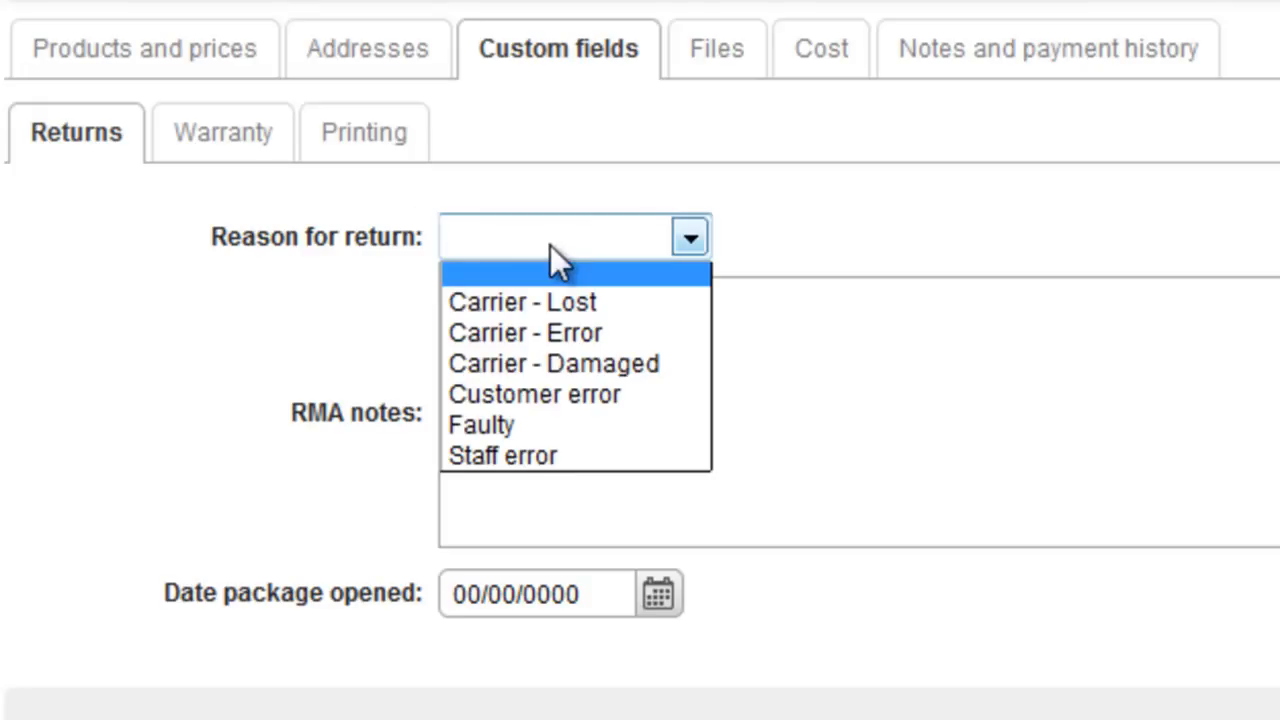
{"action": "left_click", "coordinate": [656, 362]}
{"action": "left_click", "coordinate": [670, 358]}
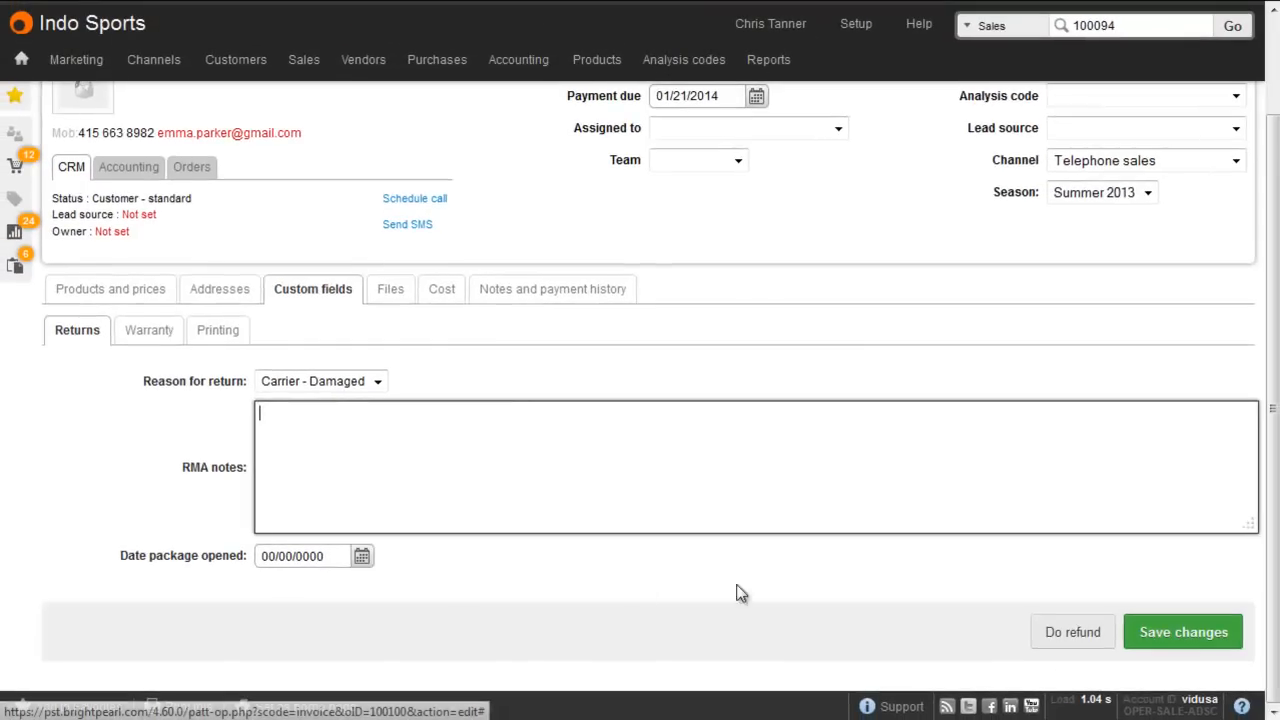
{"action": "left_click", "coordinate": [1182, 639]}
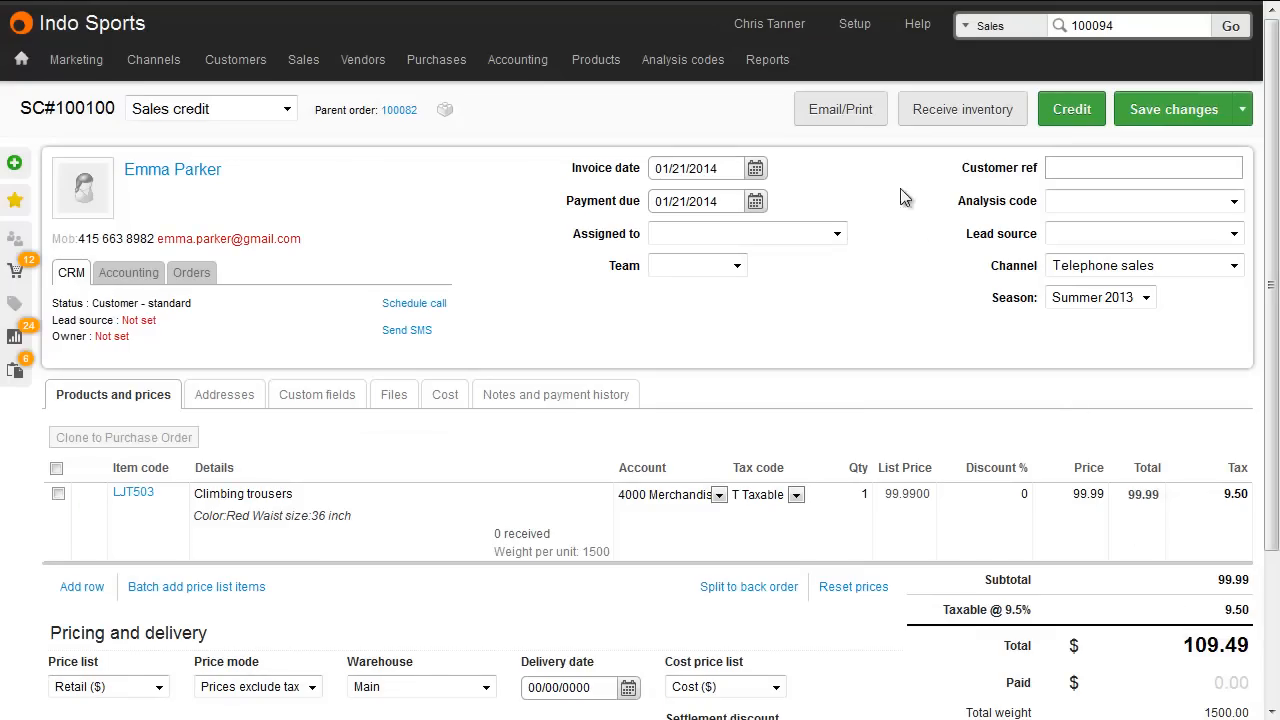
- Open the sales credit's print preview and switch its template to the return authorization (RMA) document
{"action": "left_click", "coordinate": [836, 122]}
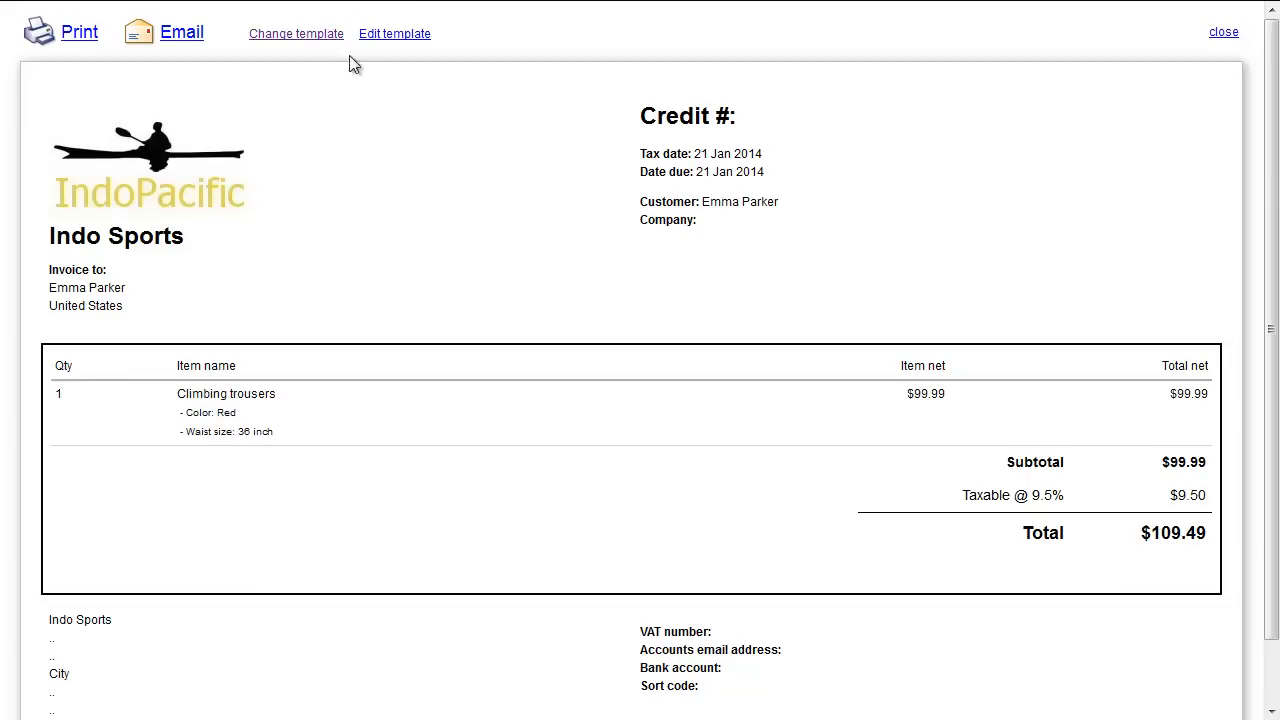
{"action": "left_click", "coordinate": [320, 41]}
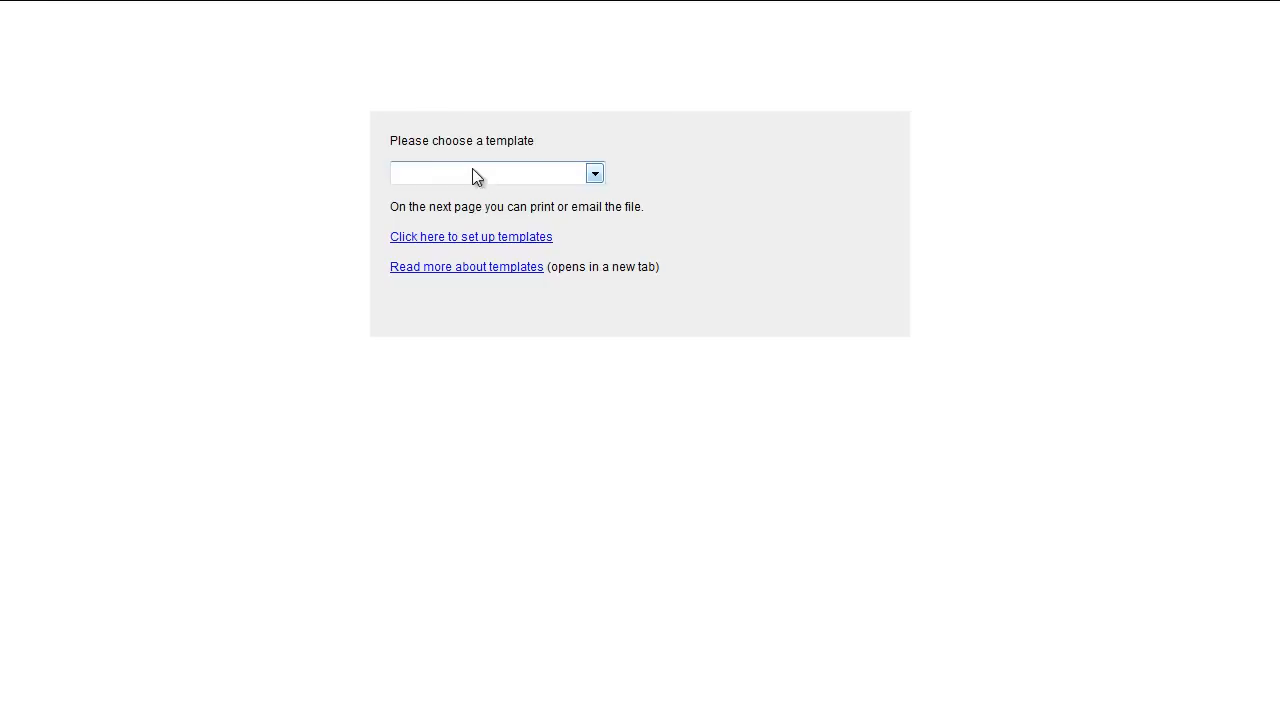
{"action": "left_click", "coordinate": [471, 171]}
{"action": "scroll", "coordinate": [505, 280], "scroll_direction": "down", "scroll_amount": 2}
{"action": "left_click", "coordinate": [508, 421]}
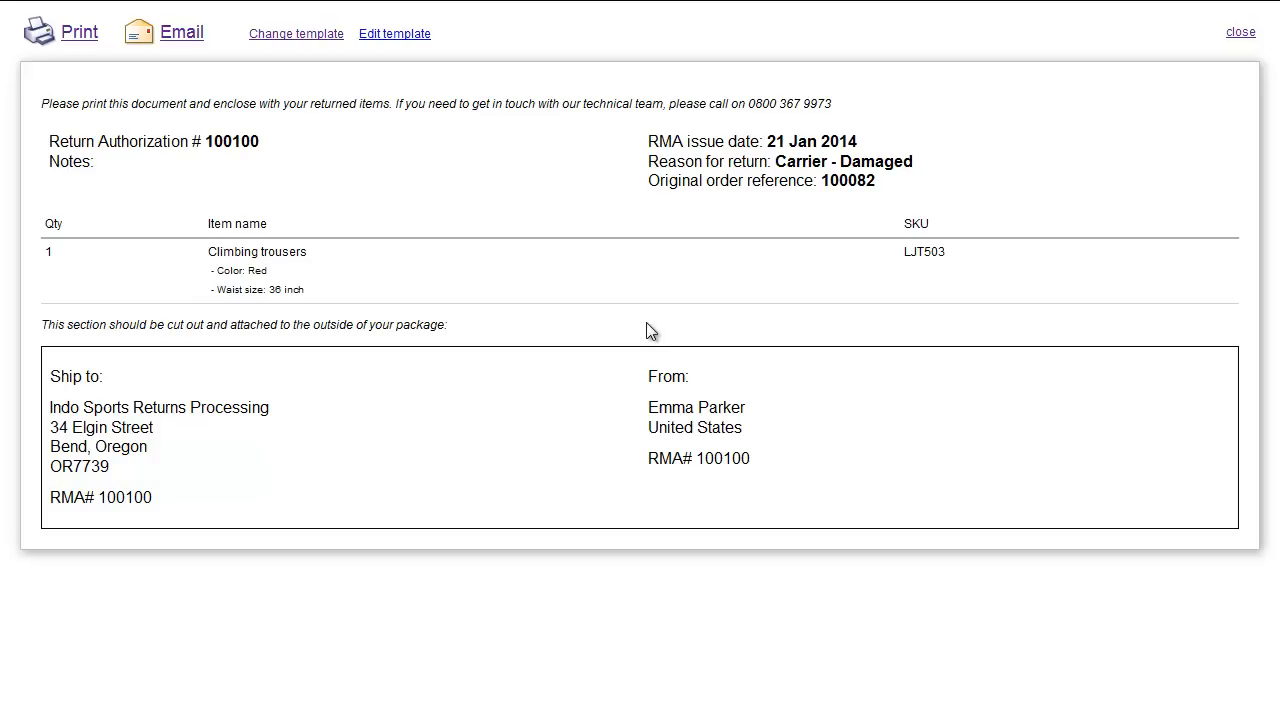
- Email the return authorization document to the customer
{"action": "double_click", "coordinate": [143, 500]}
{"action": "left_click", "coordinate": [172, 498]}
{"action": "left_click", "coordinate": [183, 33]}
{"action": "left_click", "coordinate": [156, 125]}
{"action": "left_click", "coordinate": [1220, 45]}
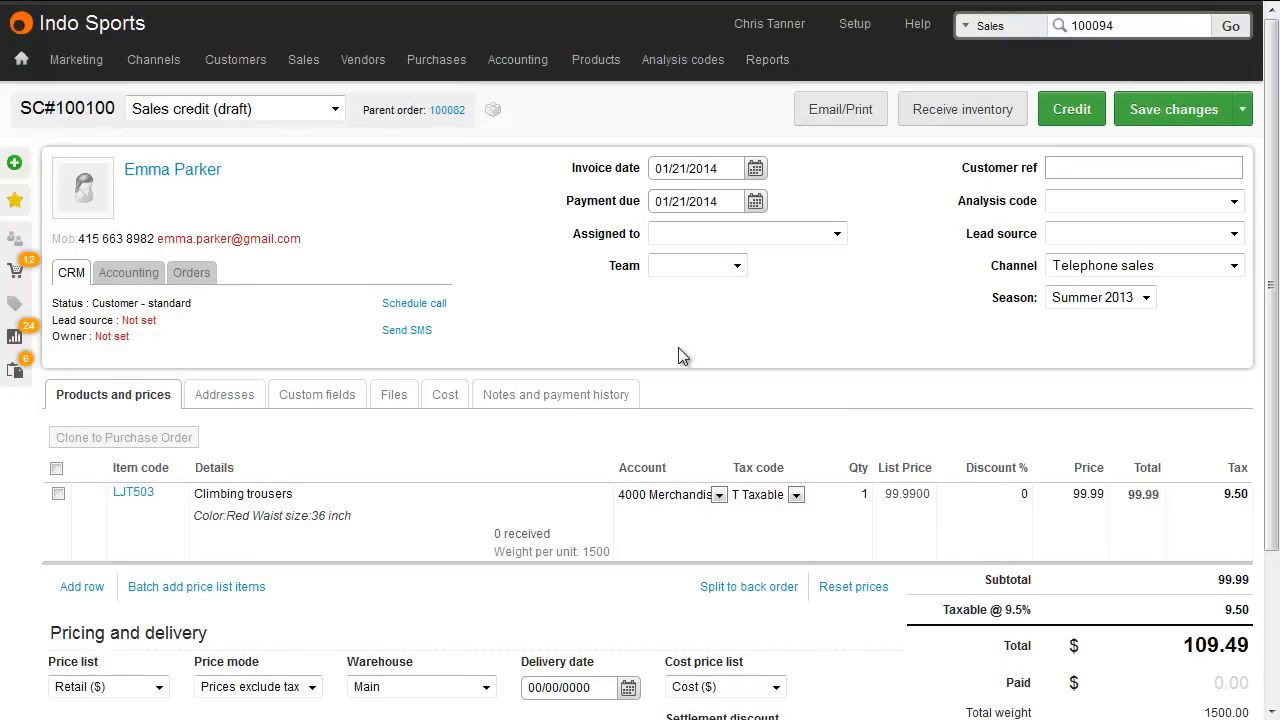
- Set the sales credit's status to Sales credit (awaiting goods) and save the changes
{"action": "left_click", "coordinate": [335, 109]}
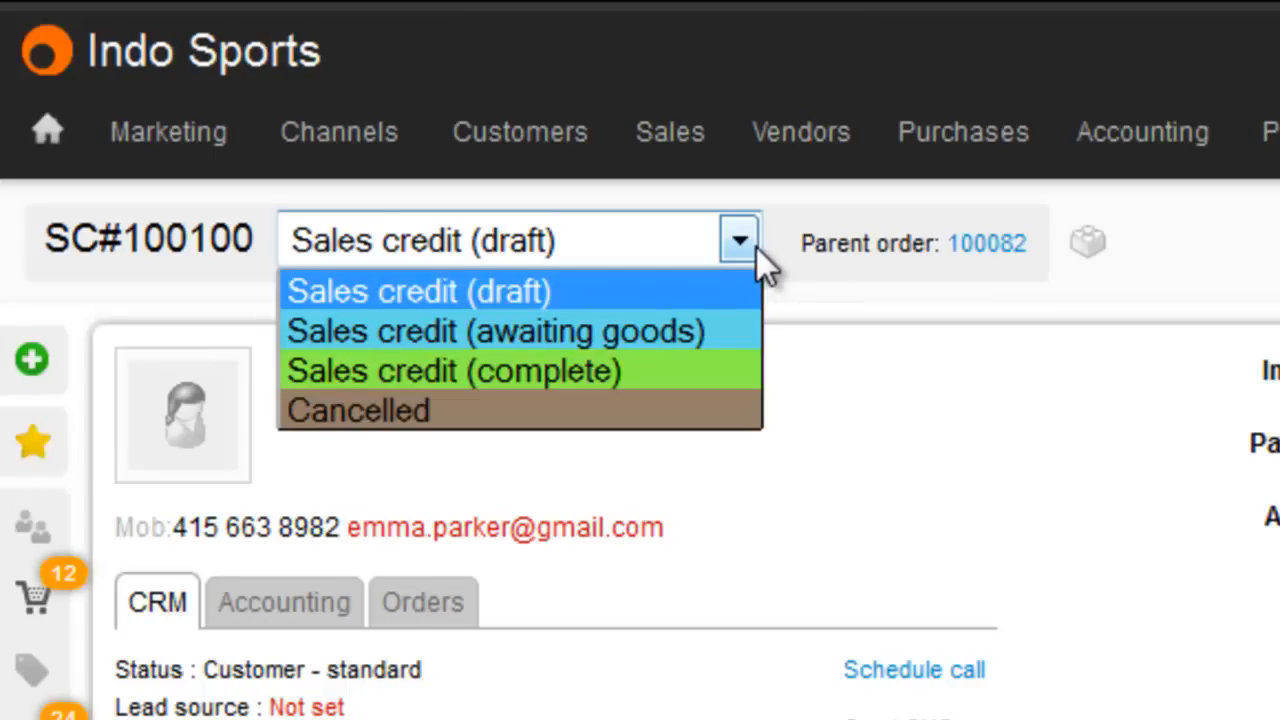
{"action": "left_click", "coordinate": [717, 332]}
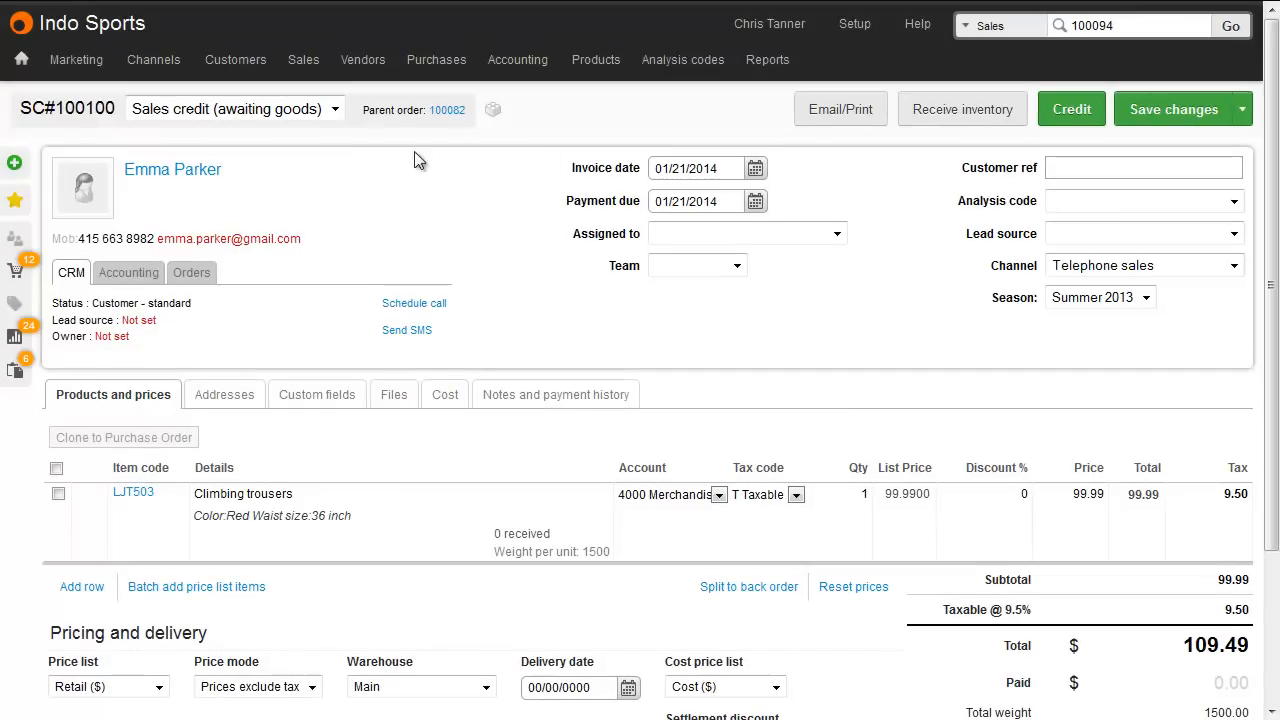
{"action": "left_click", "coordinate": [1148, 100]}
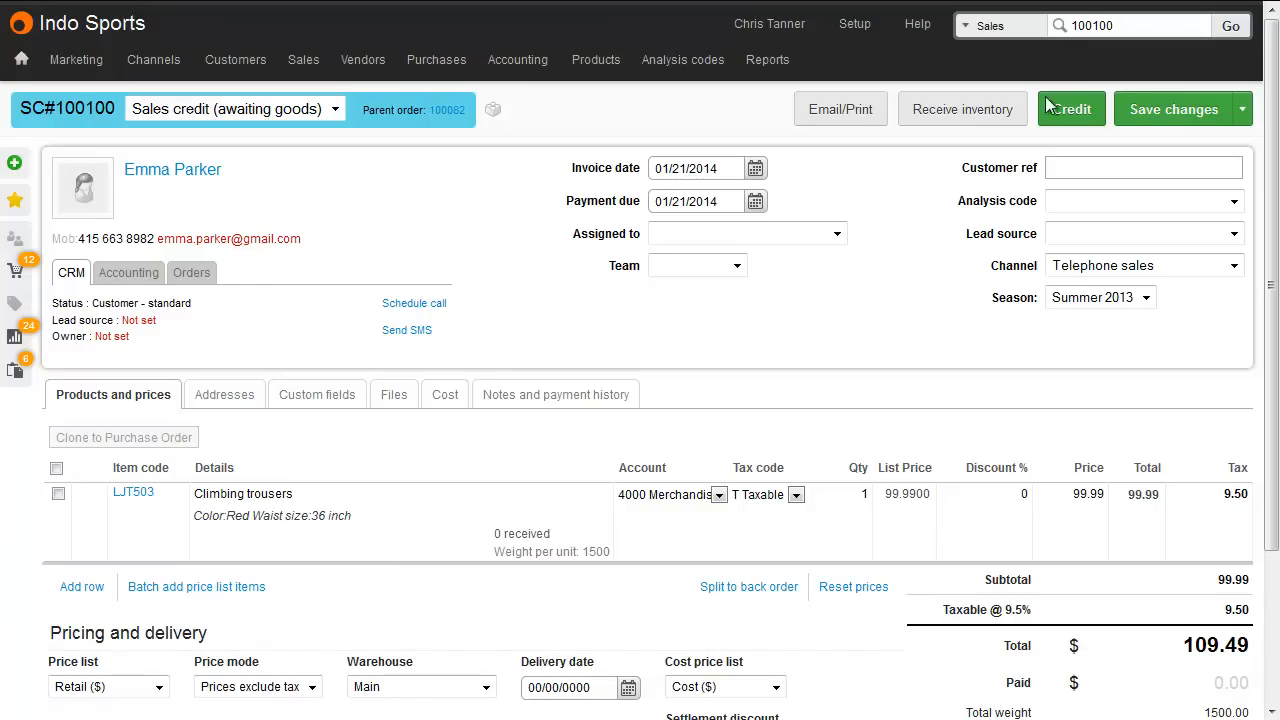
- Receive the climbing trousers on the sales credit as write-off items with the reason "Damaged"
{"action": "left_click", "coordinate": [58, 493]}
{"action": "left_click", "coordinate": [946, 116]}
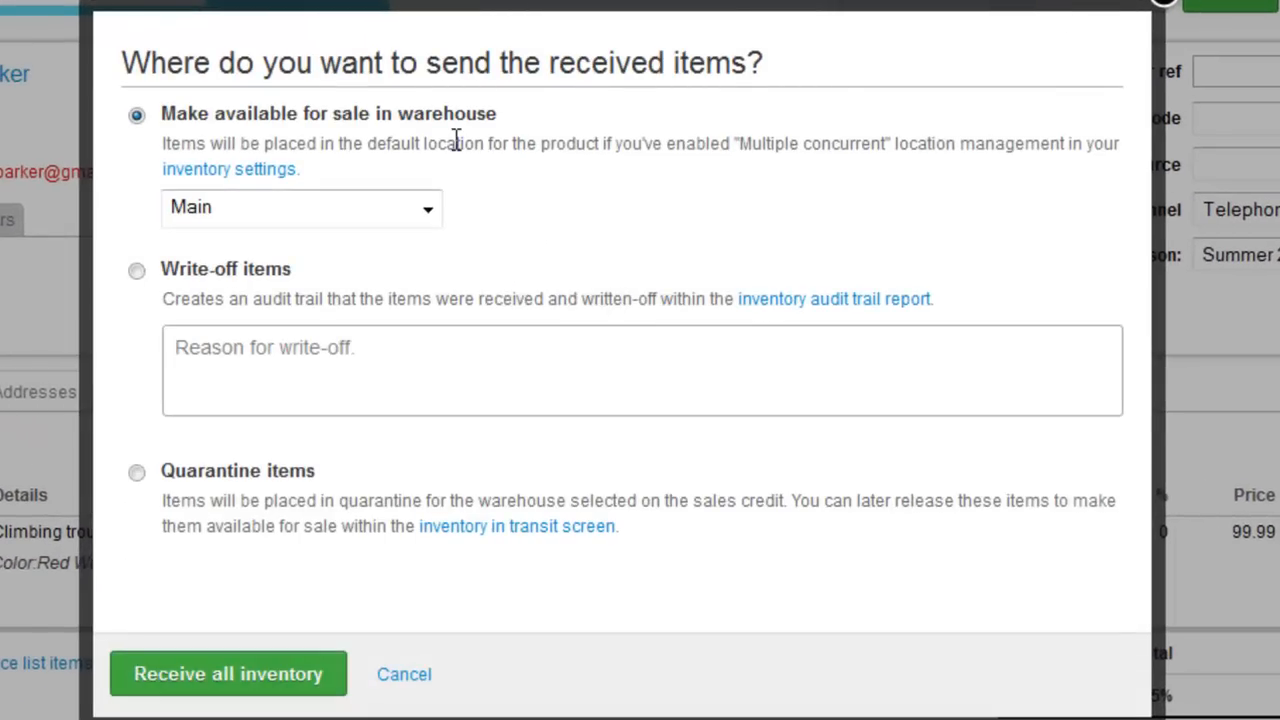
{"action": "left_click", "coordinate": [432, 214]}
{"action": "left_click", "coordinate": [463, 183]}
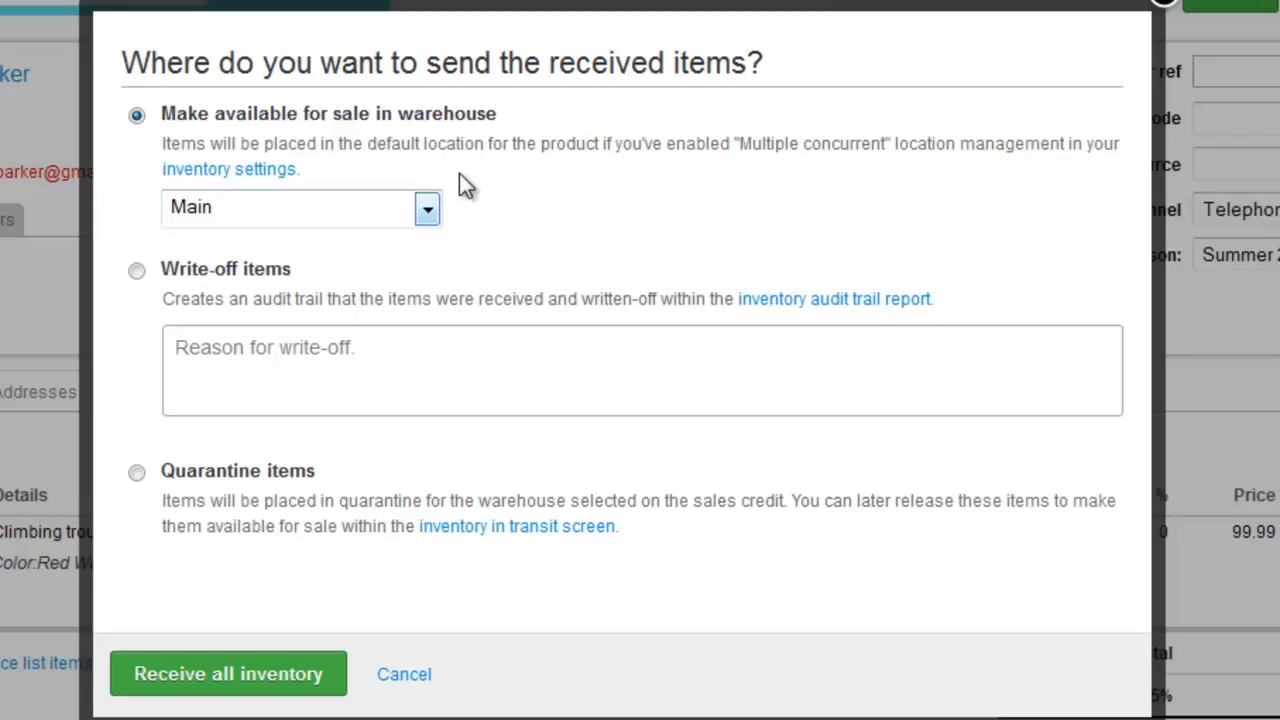
{"action": "left_click", "coordinate": [250, 279]}
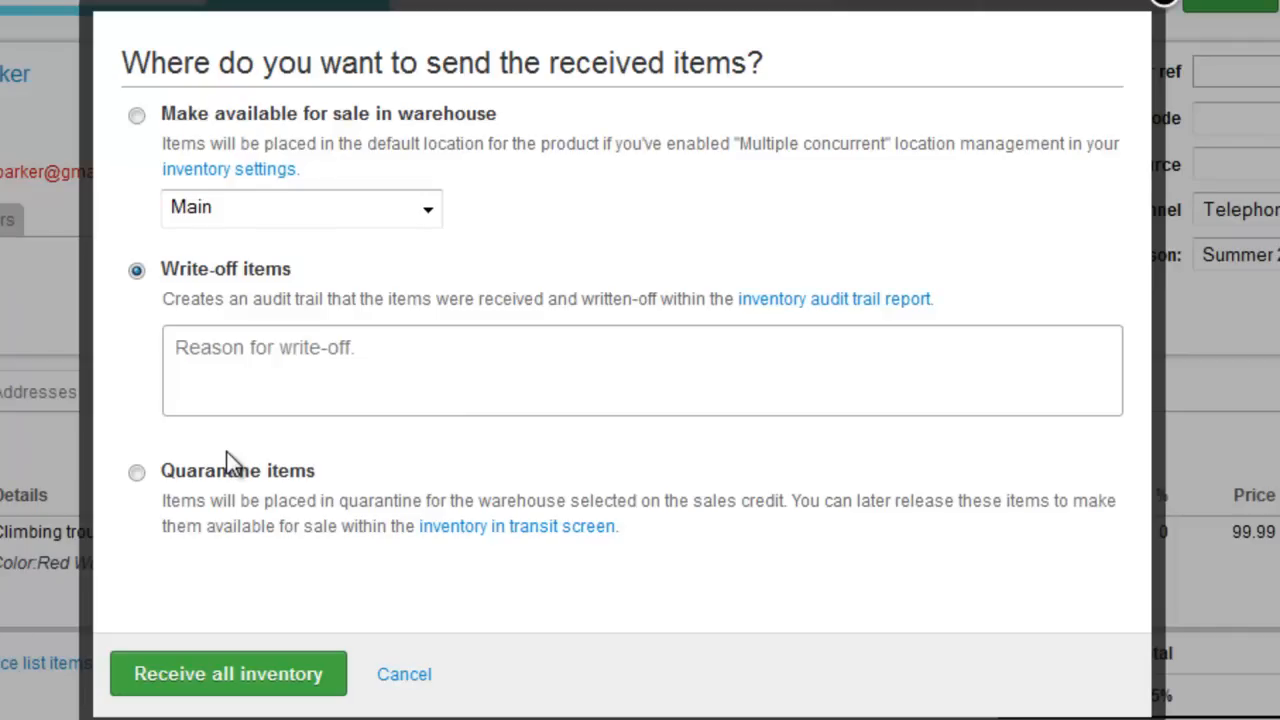
{"action": "left_click", "coordinate": [280, 380]}
{"action": "type", "text": "Damaged"}
{"action": "left_click", "coordinate": [265, 673]}
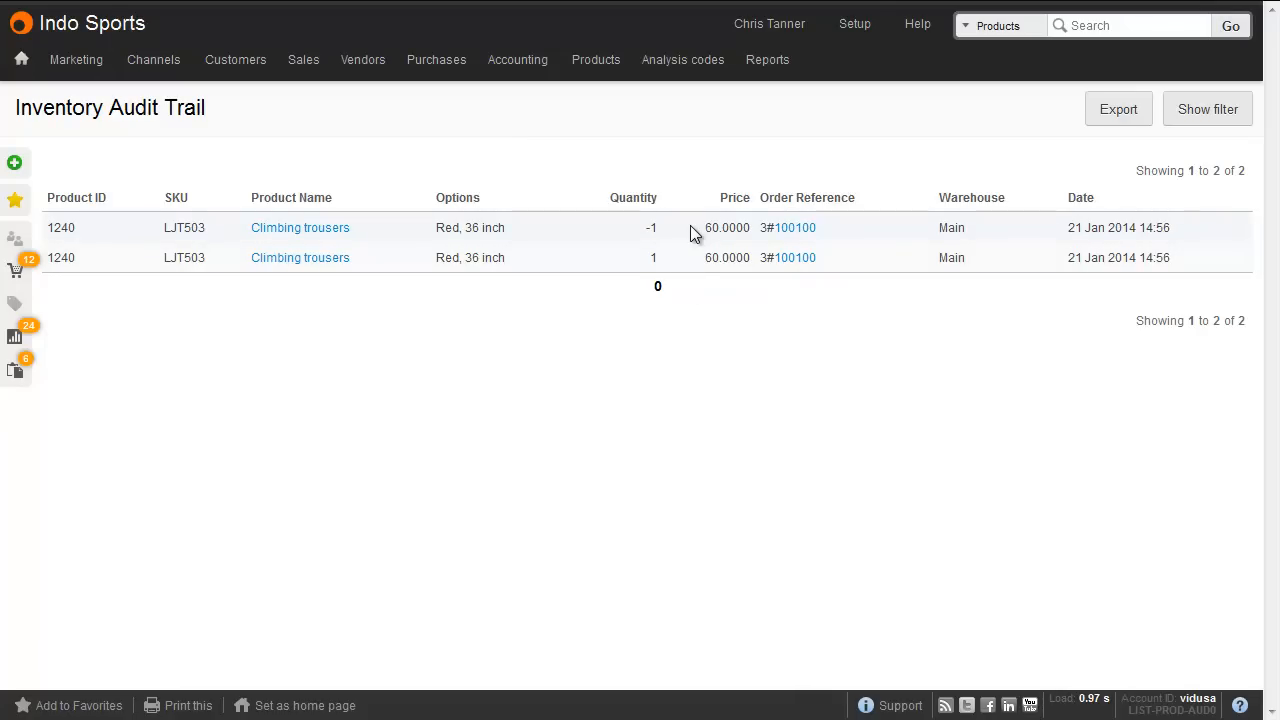
- Return from the inventory audit trail to the sales credit, set its status to Sales credit (due refund) and save
{"action": "left_click", "coordinate": [764, 236]}
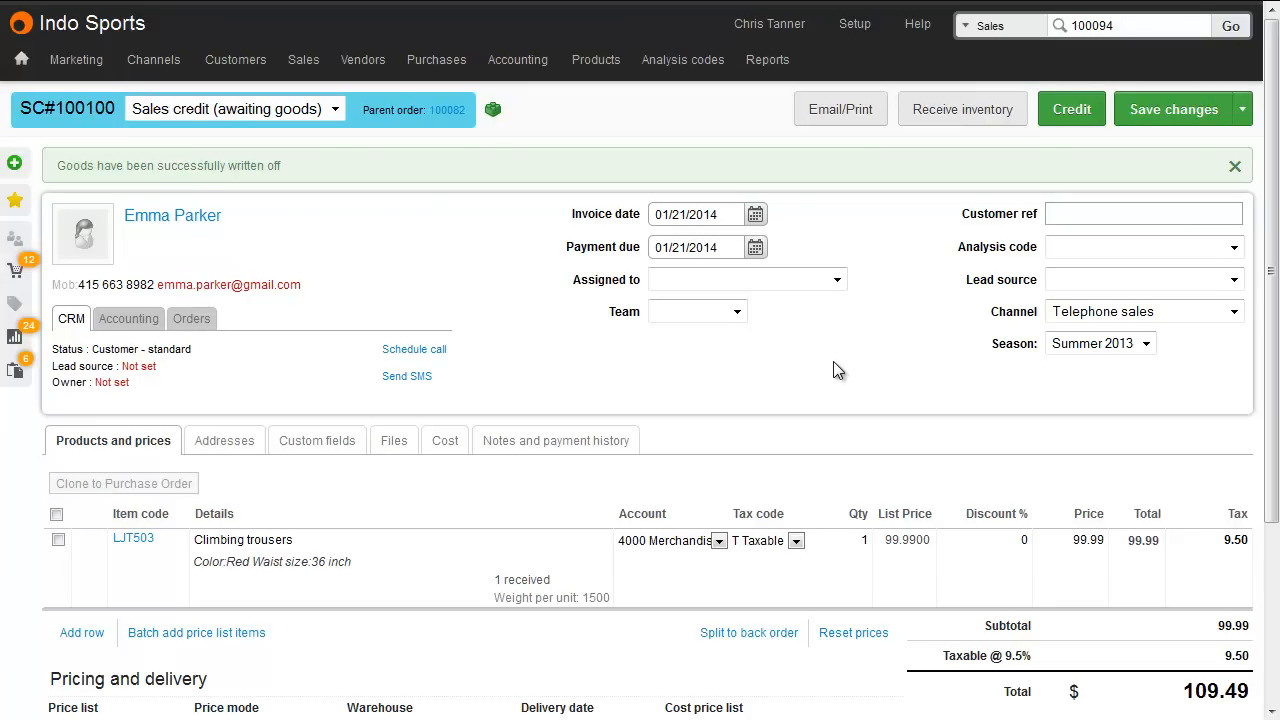
{"action": "left_click", "coordinate": [335, 110]}
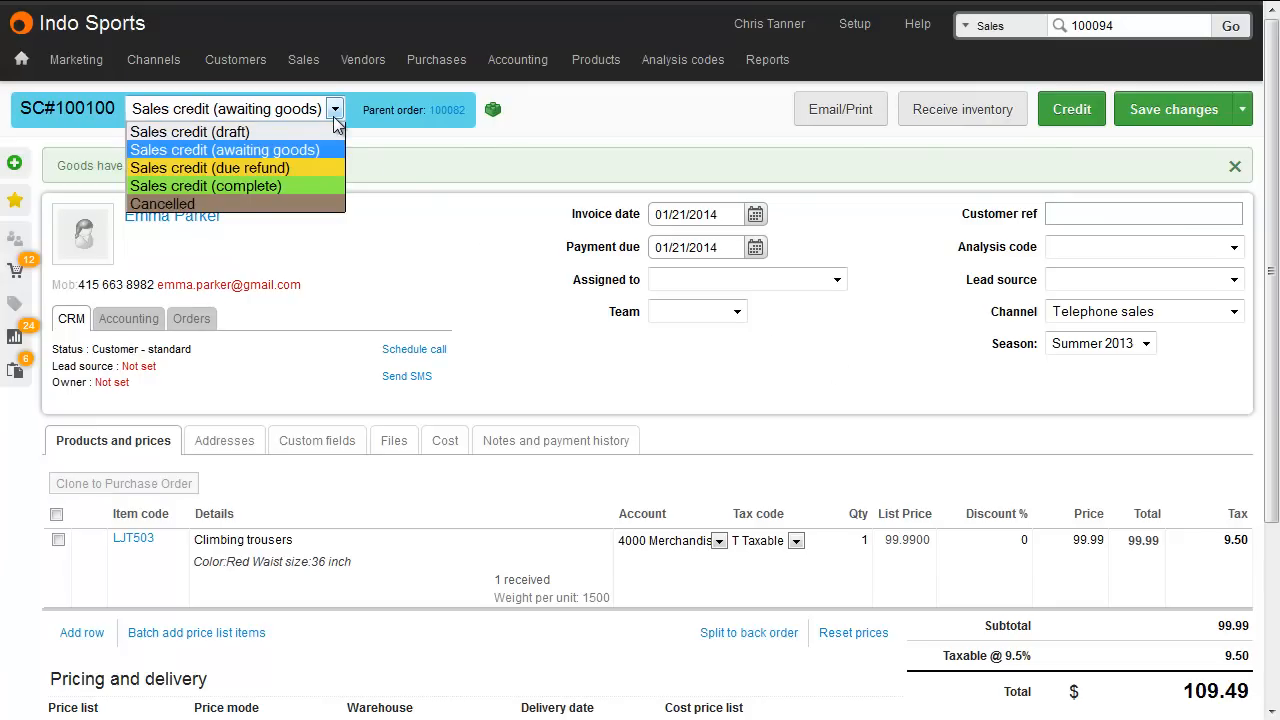
{"action": "left_click", "coordinate": [319, 167]}
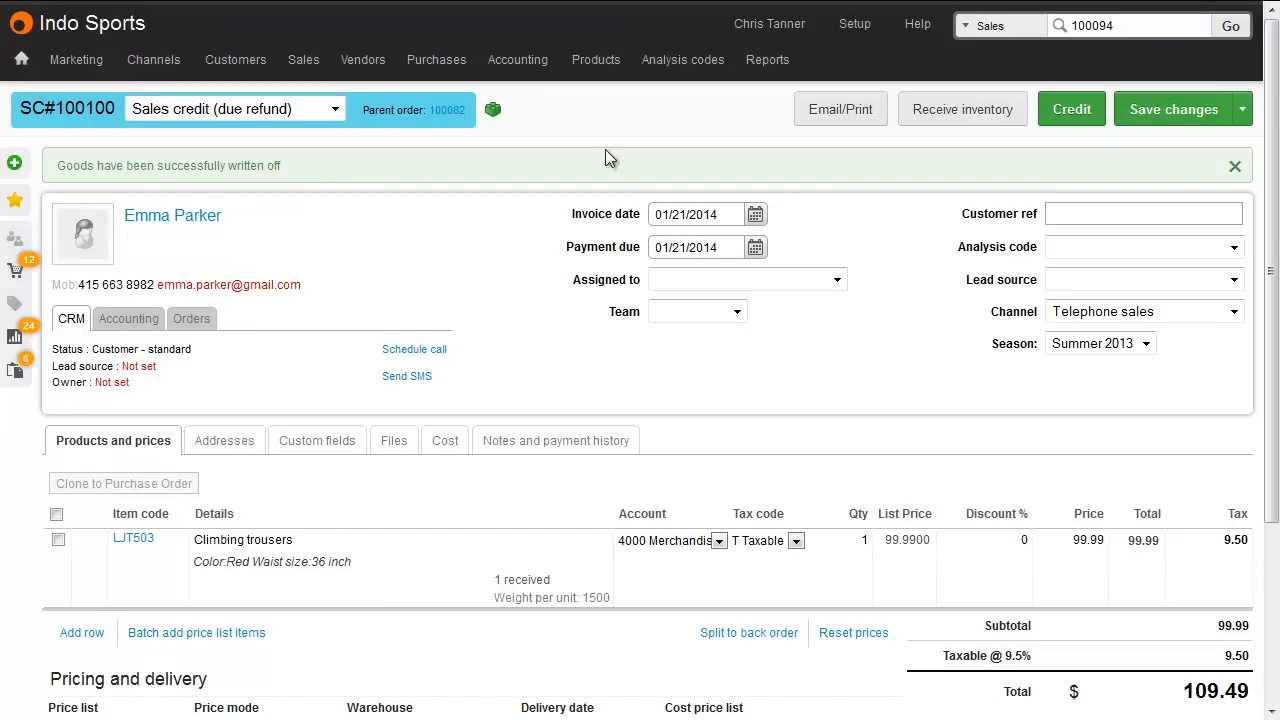
{"action": "left_click", "coordinate": [1145, 114]}
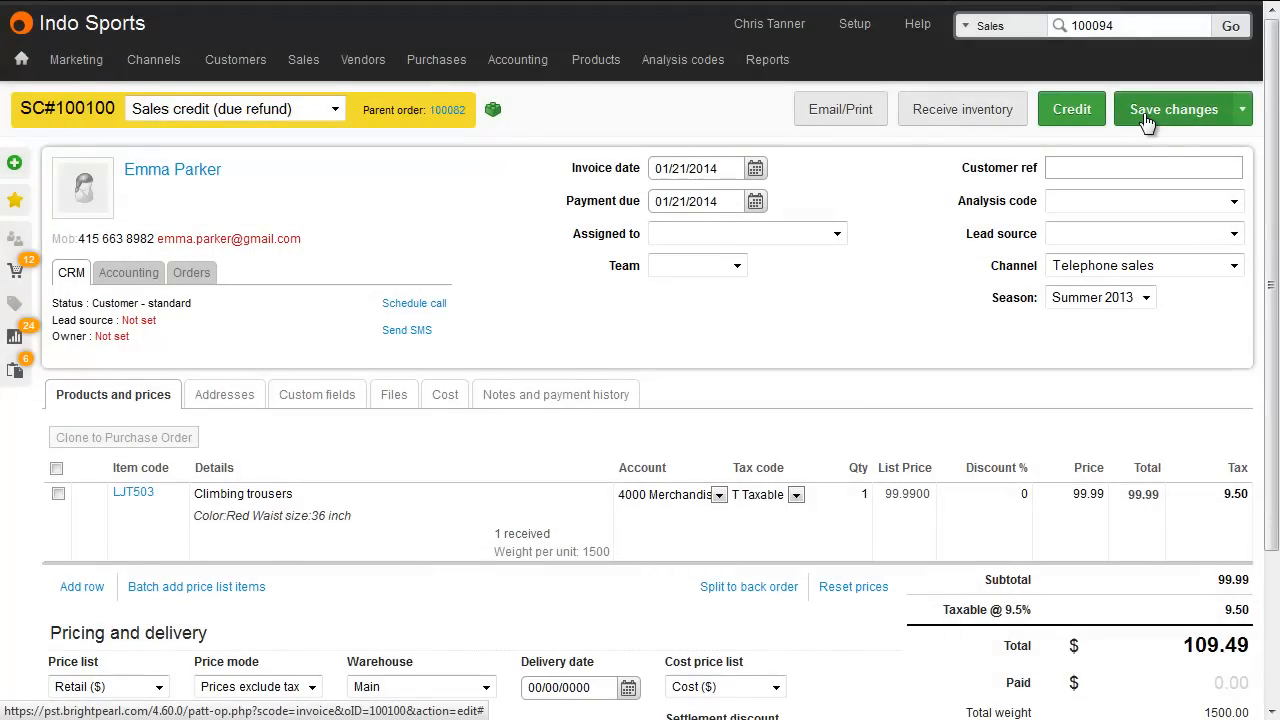
- Refund the sales credit by allocating the payment to the 1020 Credit Card account, and issue the credit
{"action": "scroll", "coordinate": [1151, 206], "scroll_direction": "down", "scroll_amount": 3}
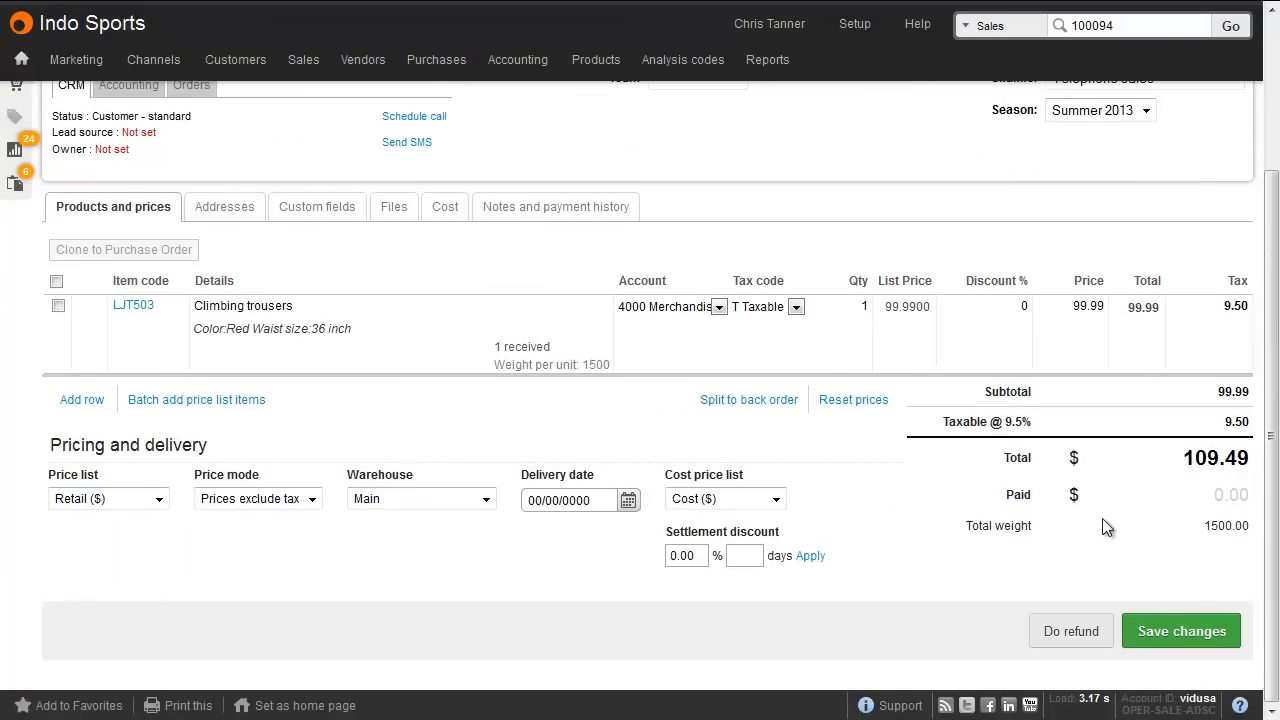
{"action": "left_click", "coordinate": [1066, 630]}
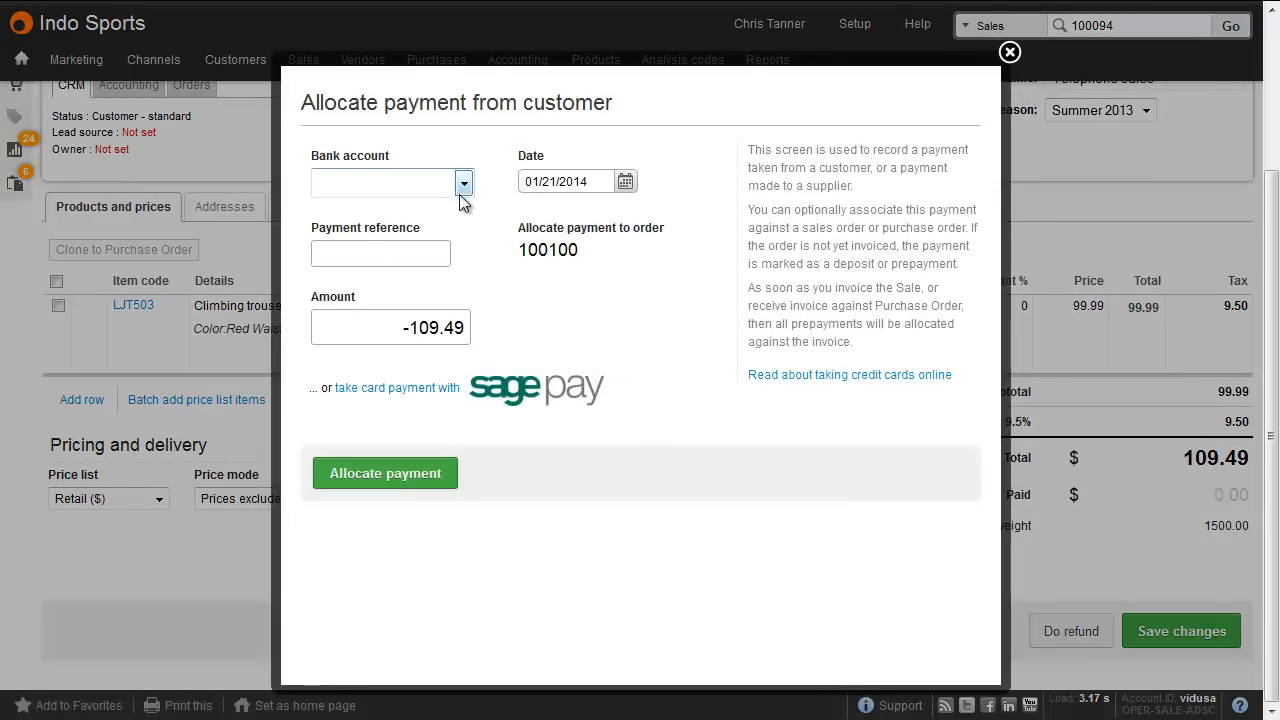
{"action": "left_click", "coordinate": [463, 183]}
{"action": "left_click", "coordinate": [434, 257]}
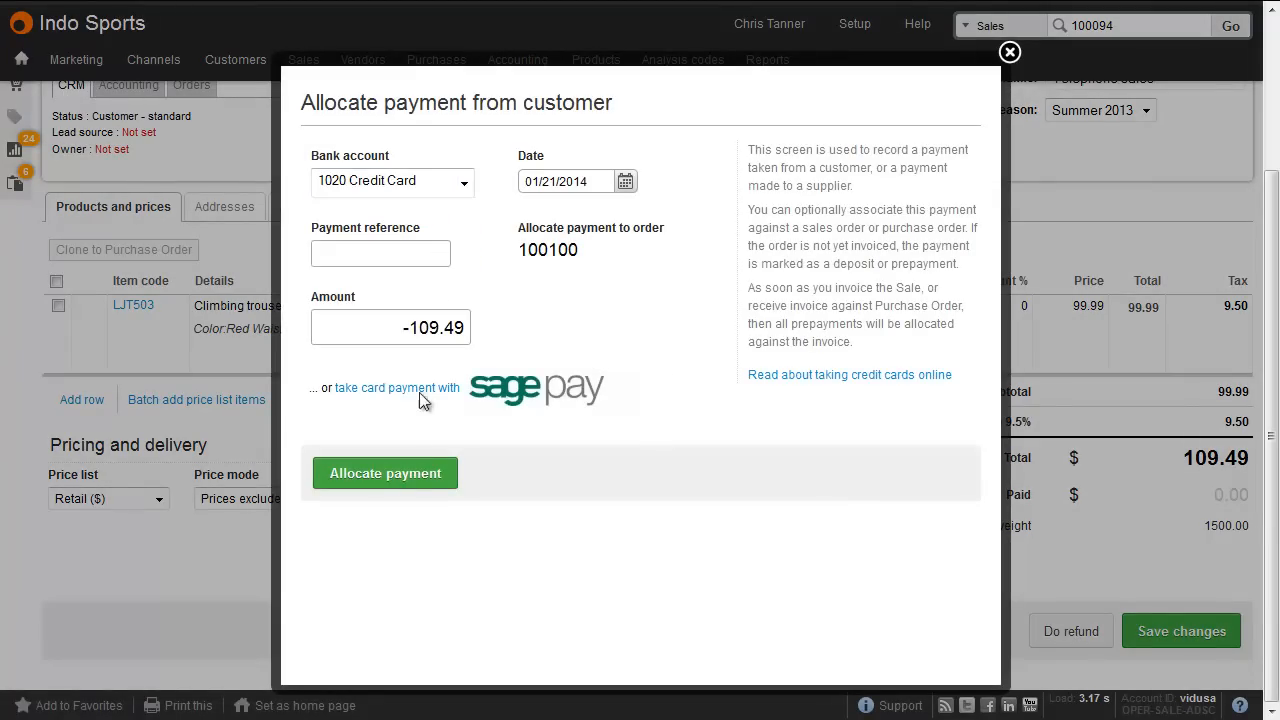
{"action": "left_click", "coordinate": [410, 480]}
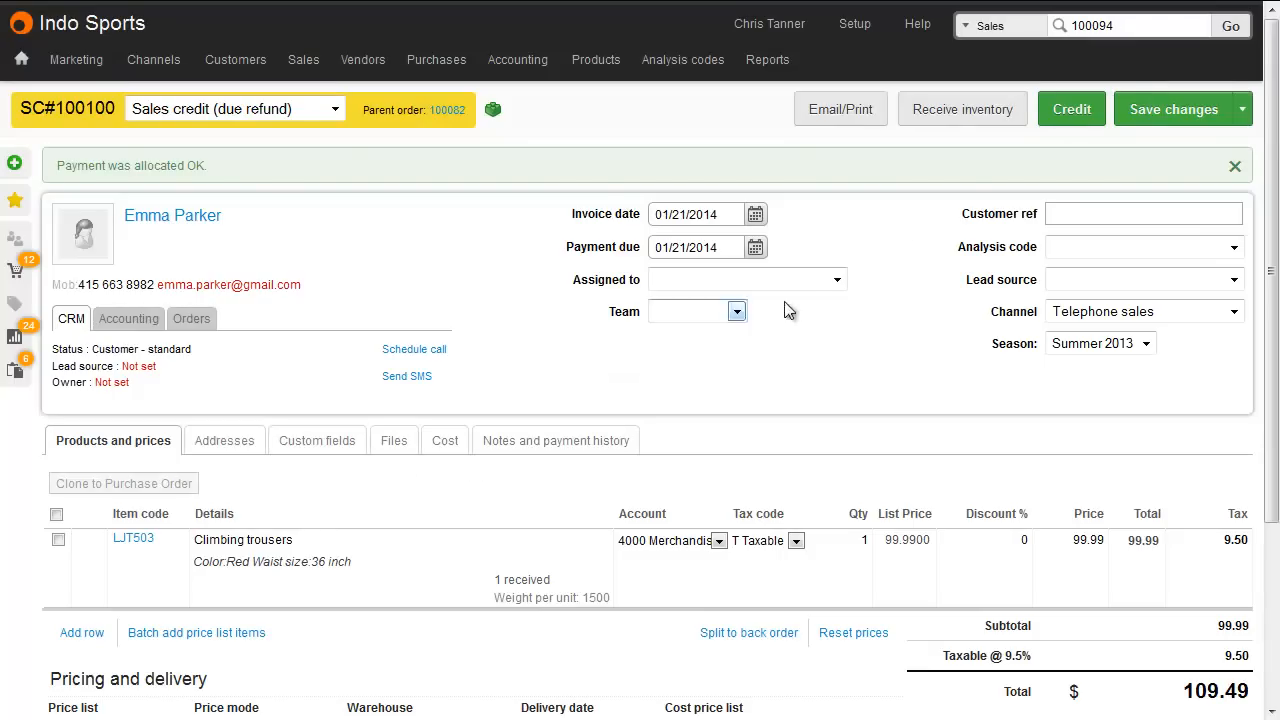
{"action": "left_click", "coordinate": [1068, 113]}
{"action": "left_click", "coordinate": [642, 305]}
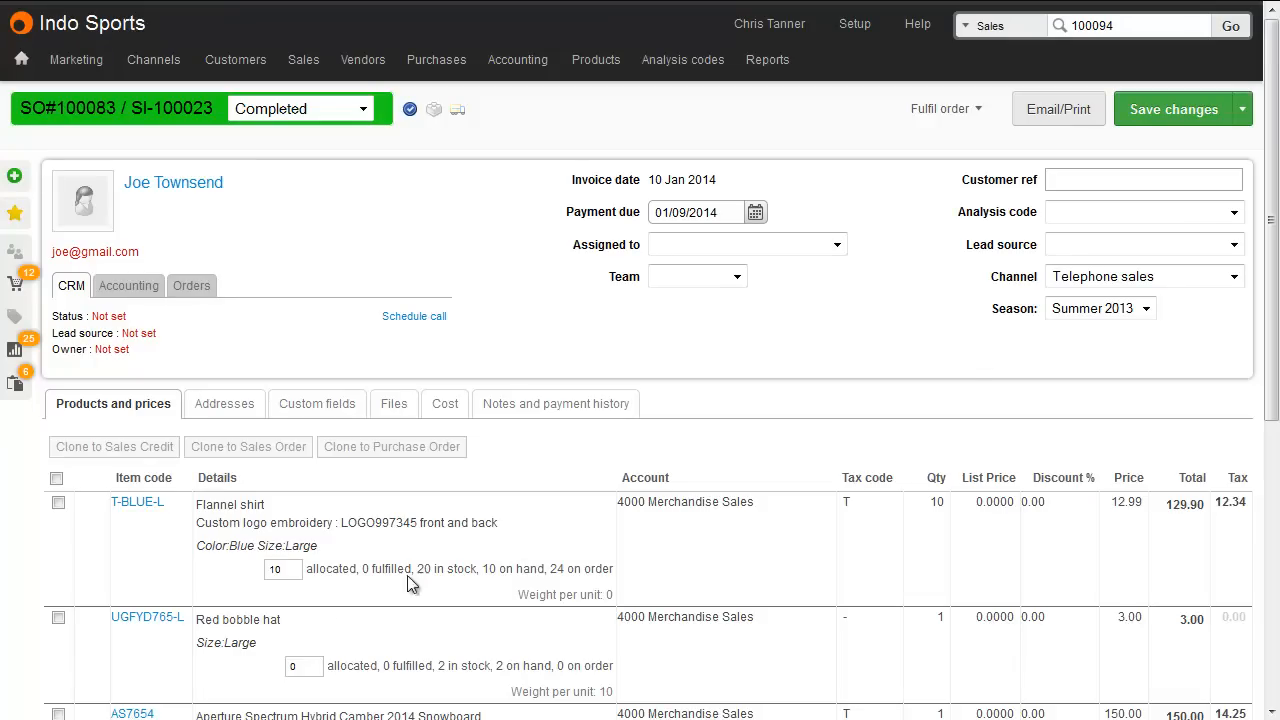
- Clone only the red bobble hat line of the completed sales order to a new sales credit
{"action": "scroll", "coordinate": [319, 610], "scroll_direction": "down", "scroll_amount": 1}
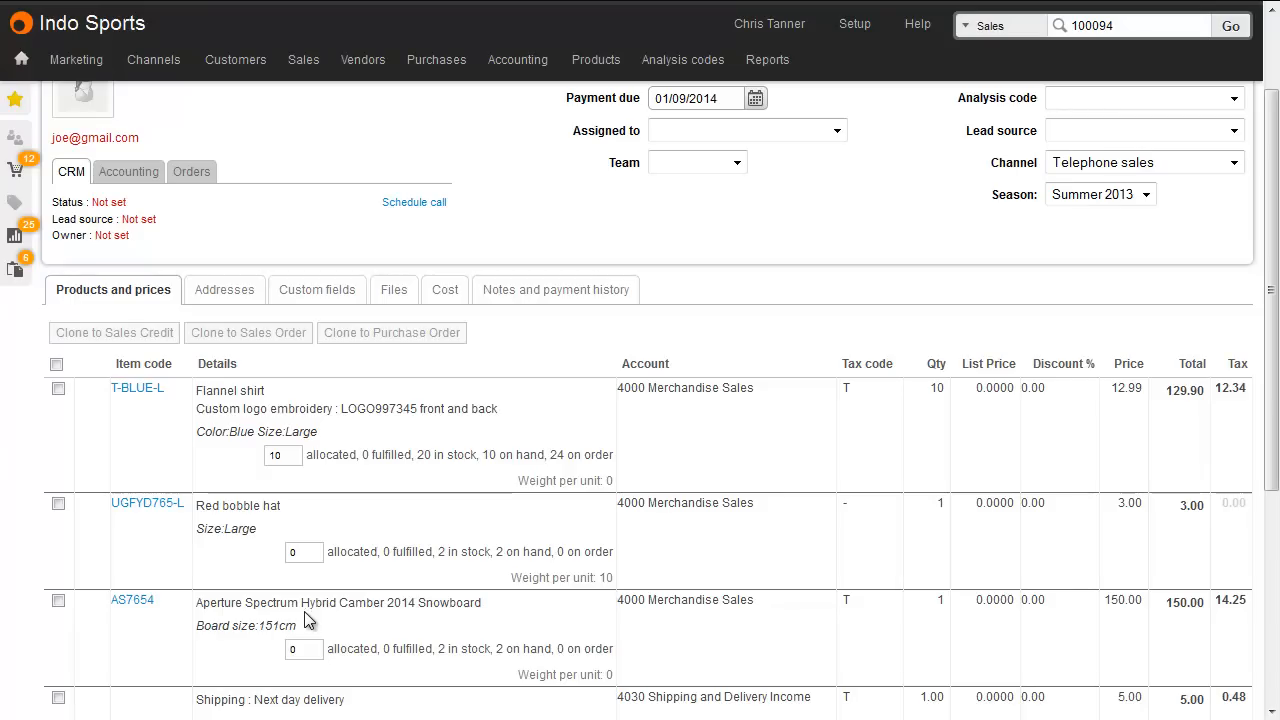
{"action": "left_click", "coordinate": [58, 504]}
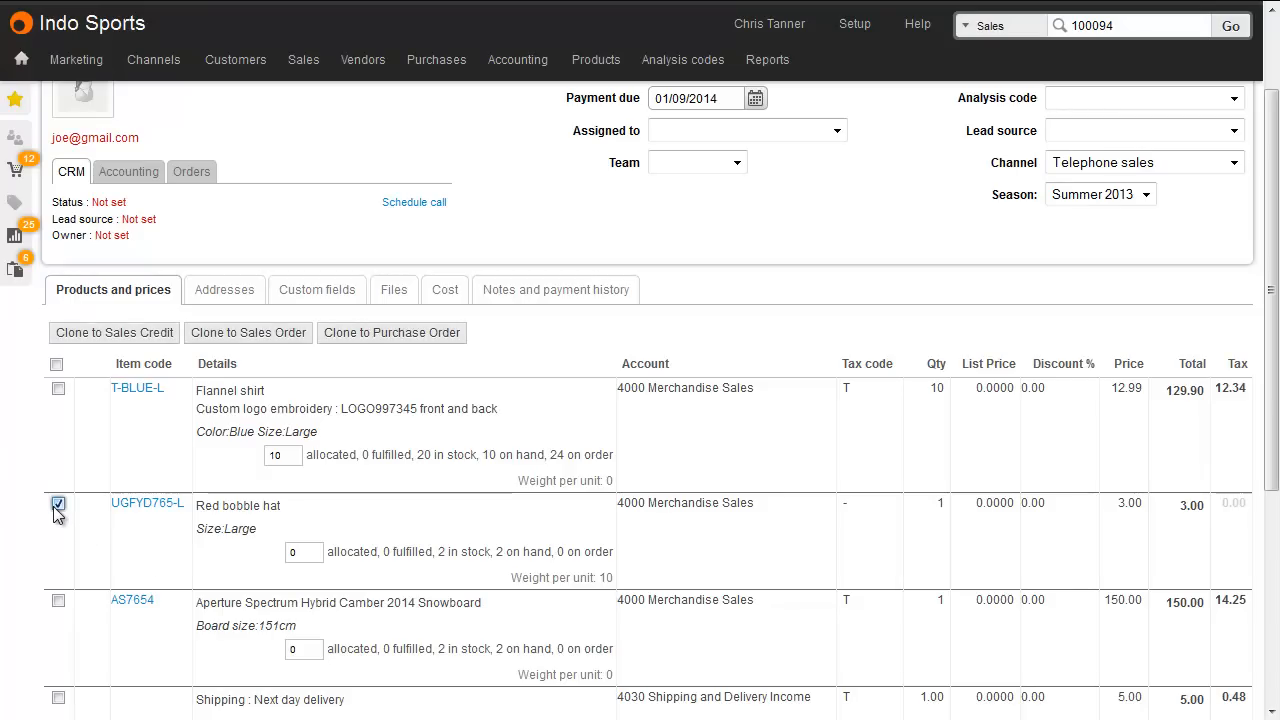
{"action": "left_click", "coordinate": [95, 335]}
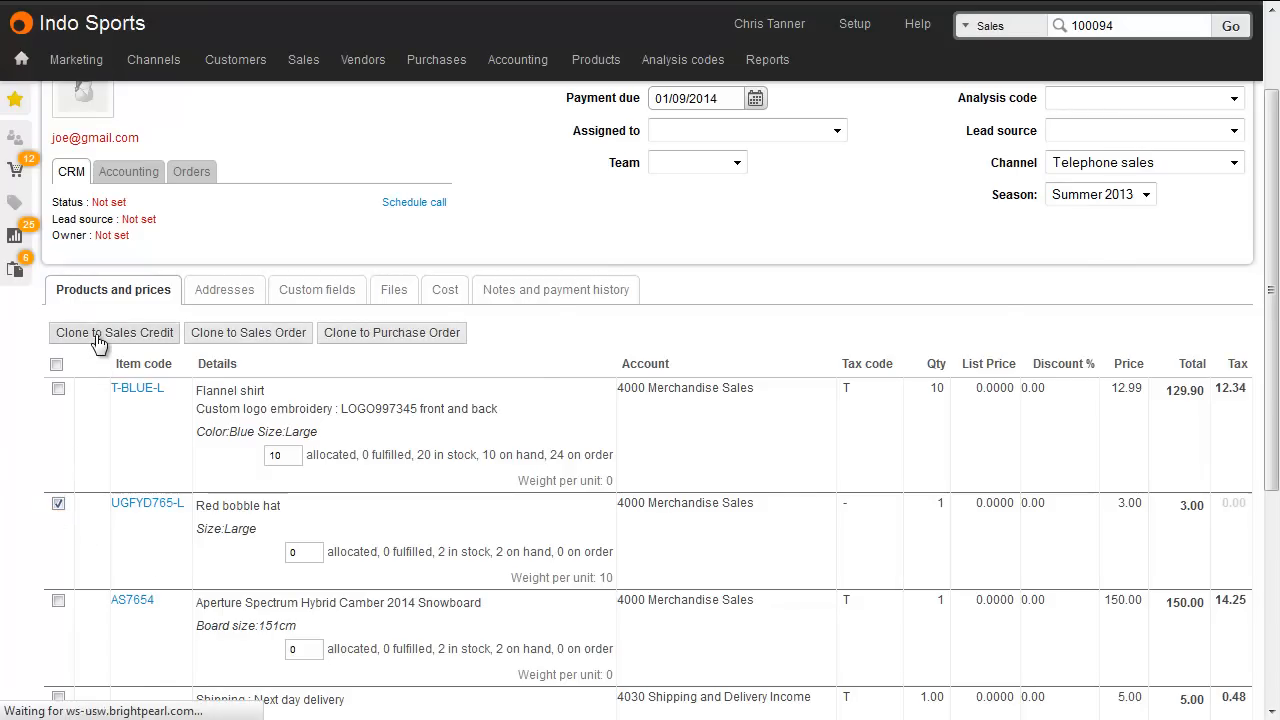
- Set the new credit's reason for return to Customer error, add the RMA note "Would like the medium", and save
{"action": "left_click", "coordinate": [290, 398]}
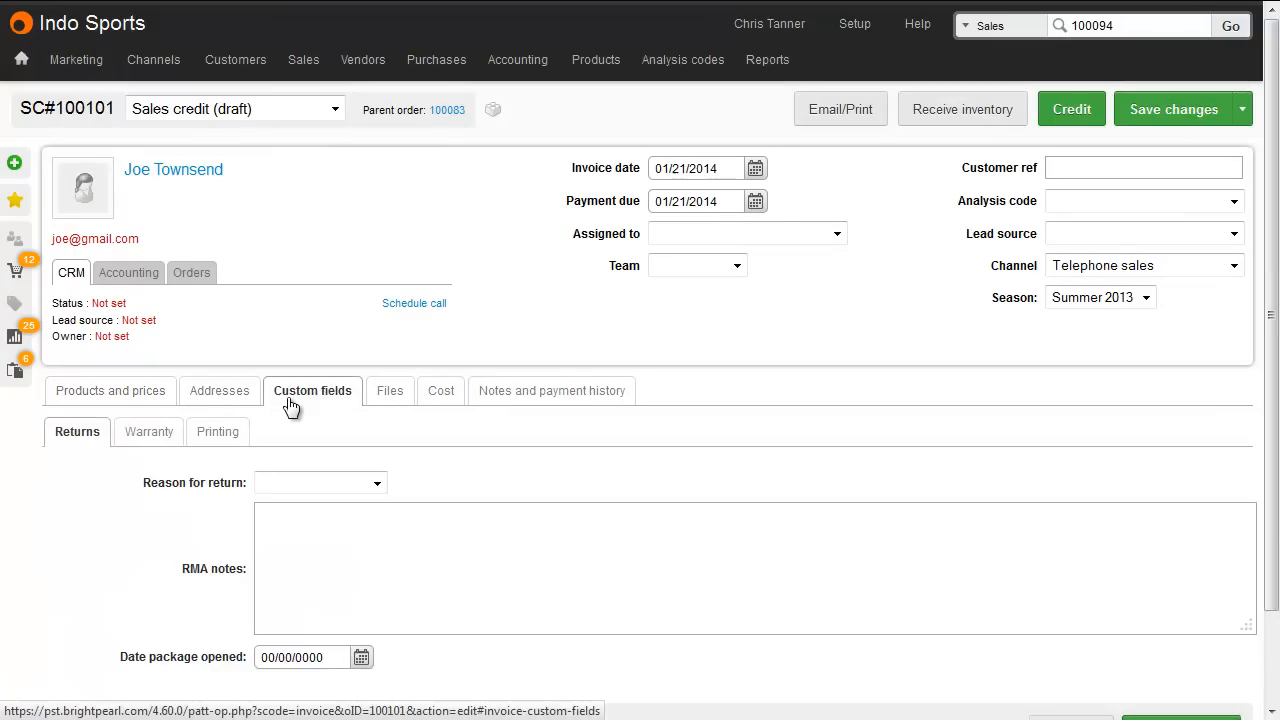
{"action": "left_click", "coordinate": [332, 480]}
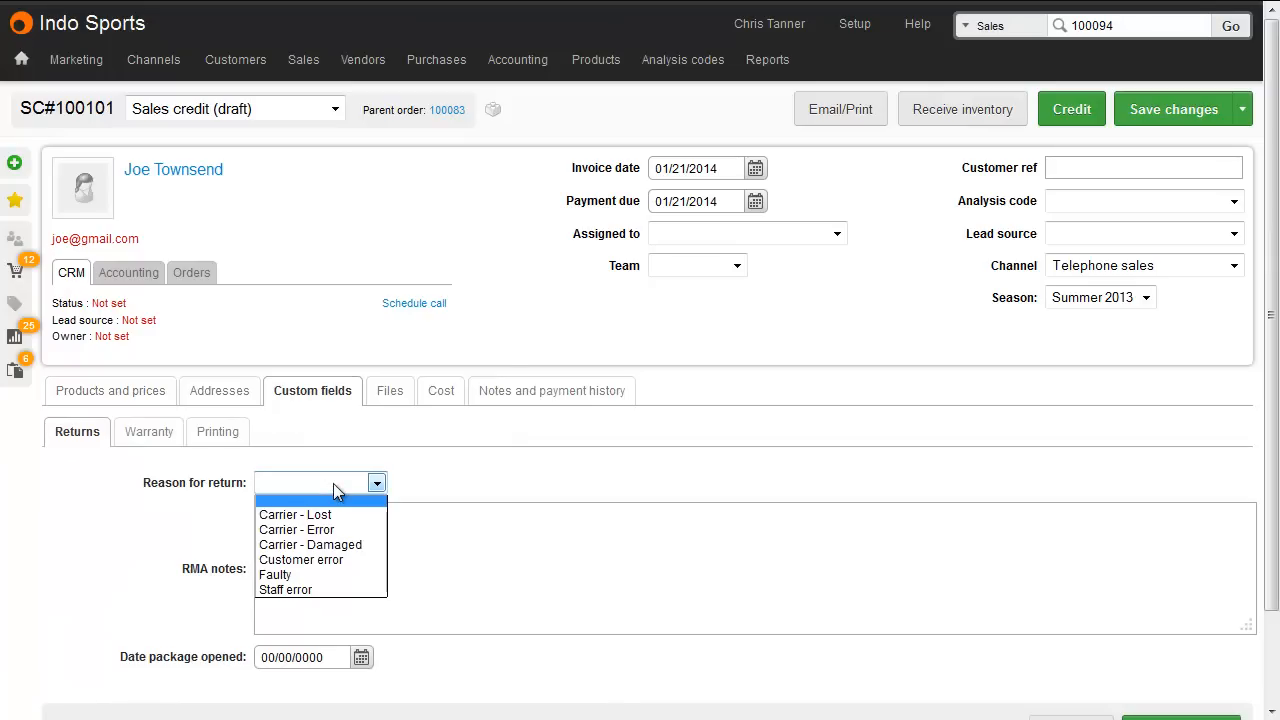
{"action": "left_click", "coordinate": [338, 560]}
{"action": "left_click", "coordinate": [351, 566]}
{"action": "type", "text": "Would like the medium"}
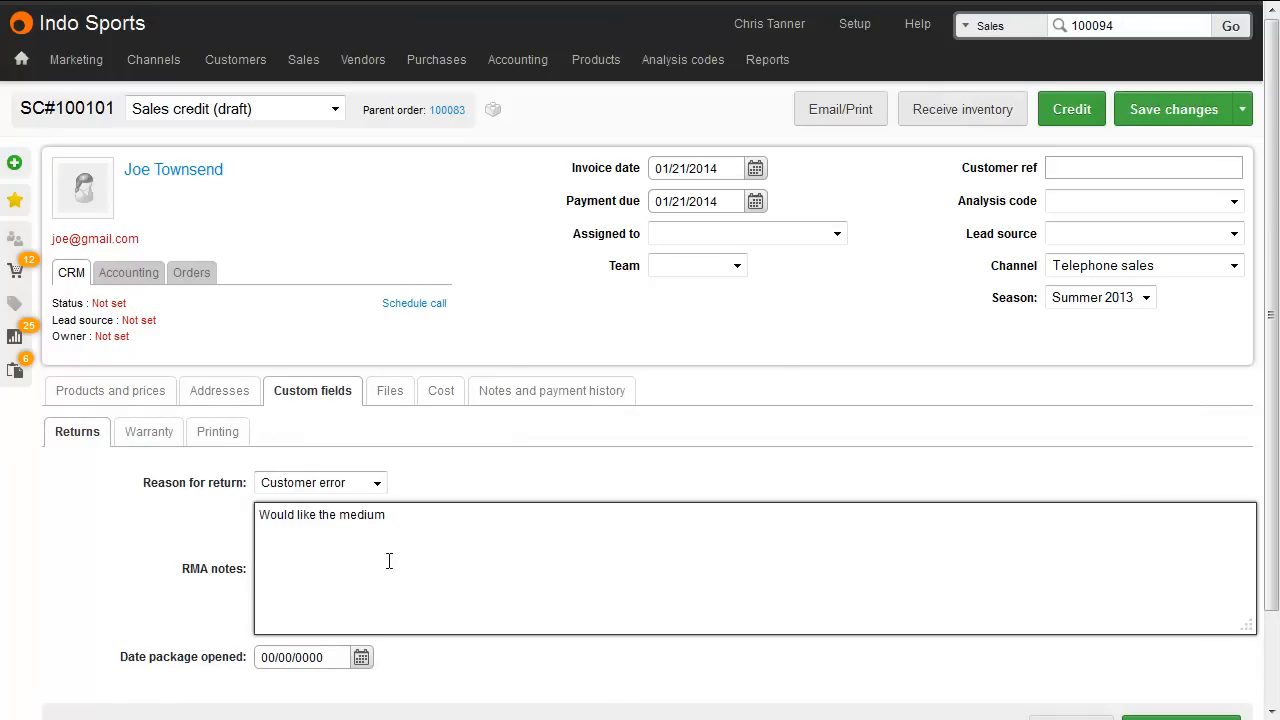
{"action": "left_click", "coordinate": [1183, 112]}
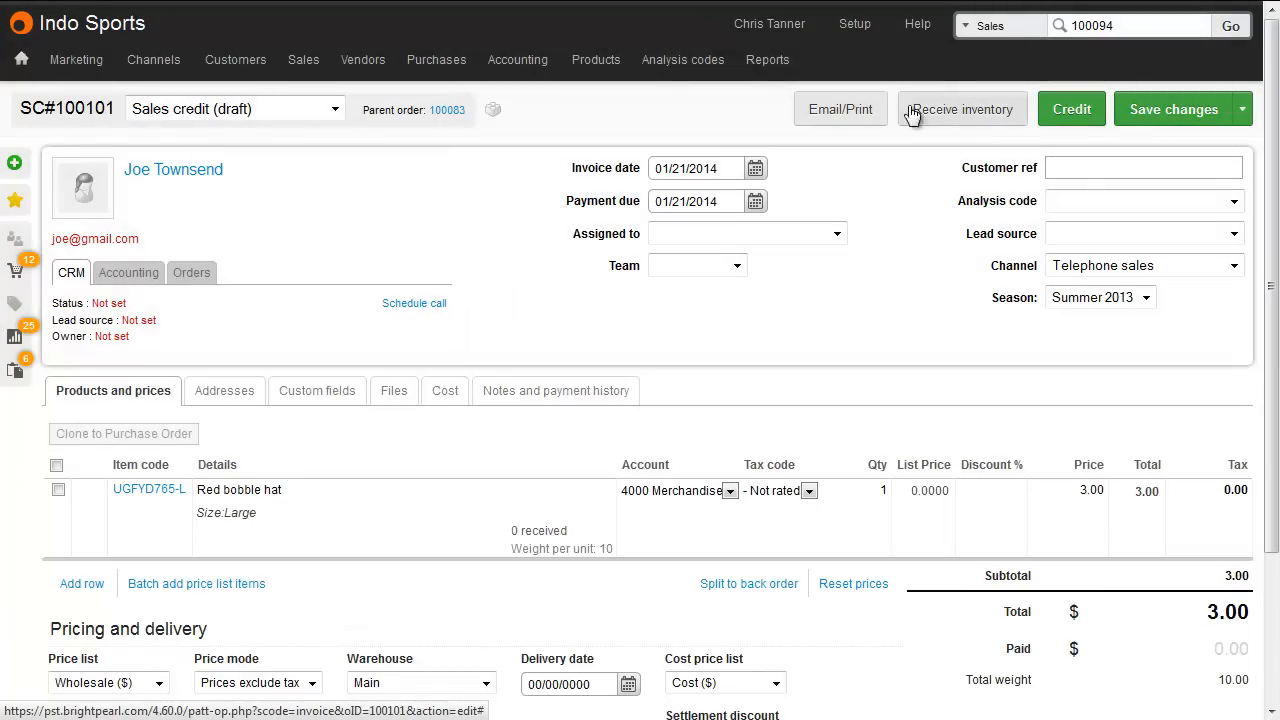
- Open the return authorization for the red bobble hat and email it to the customer as an attached PDF file
{"action": "left_click", "coordinate": [868, 108]}
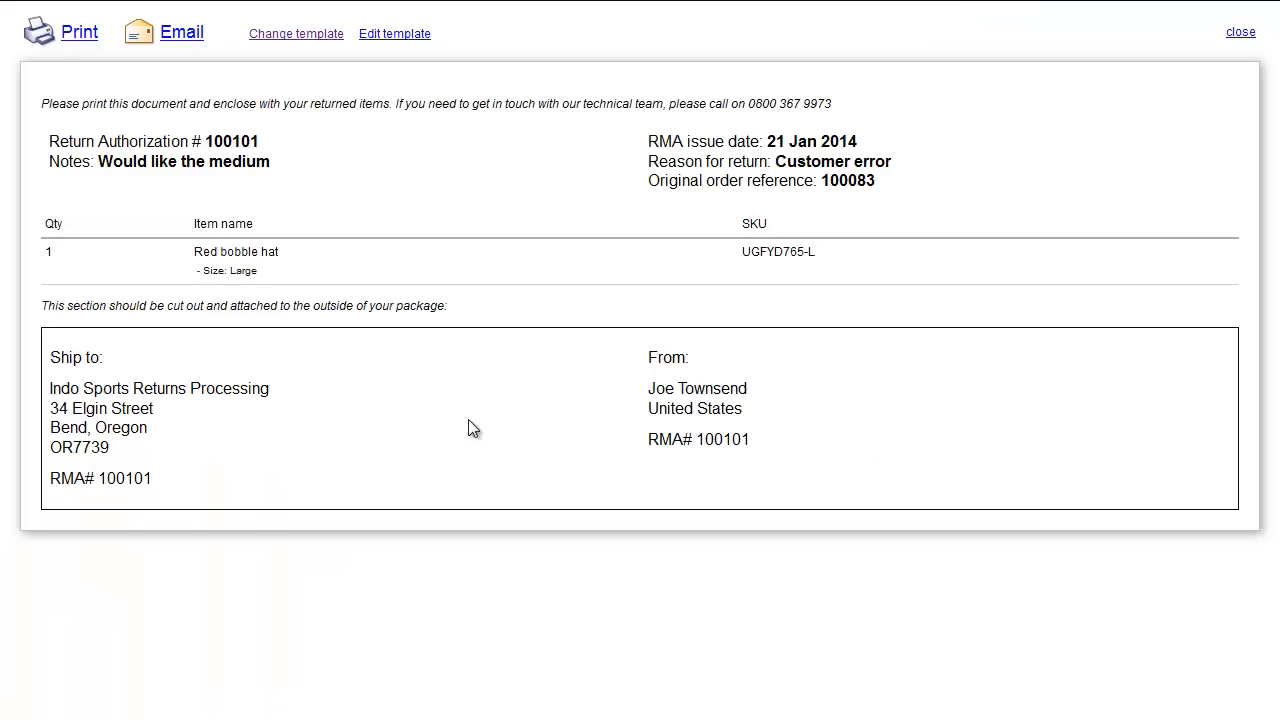
{"action": "left_click", "coordinate": [178, 36]}
{"action": "left_click", "coordinate": [1210, 32]}
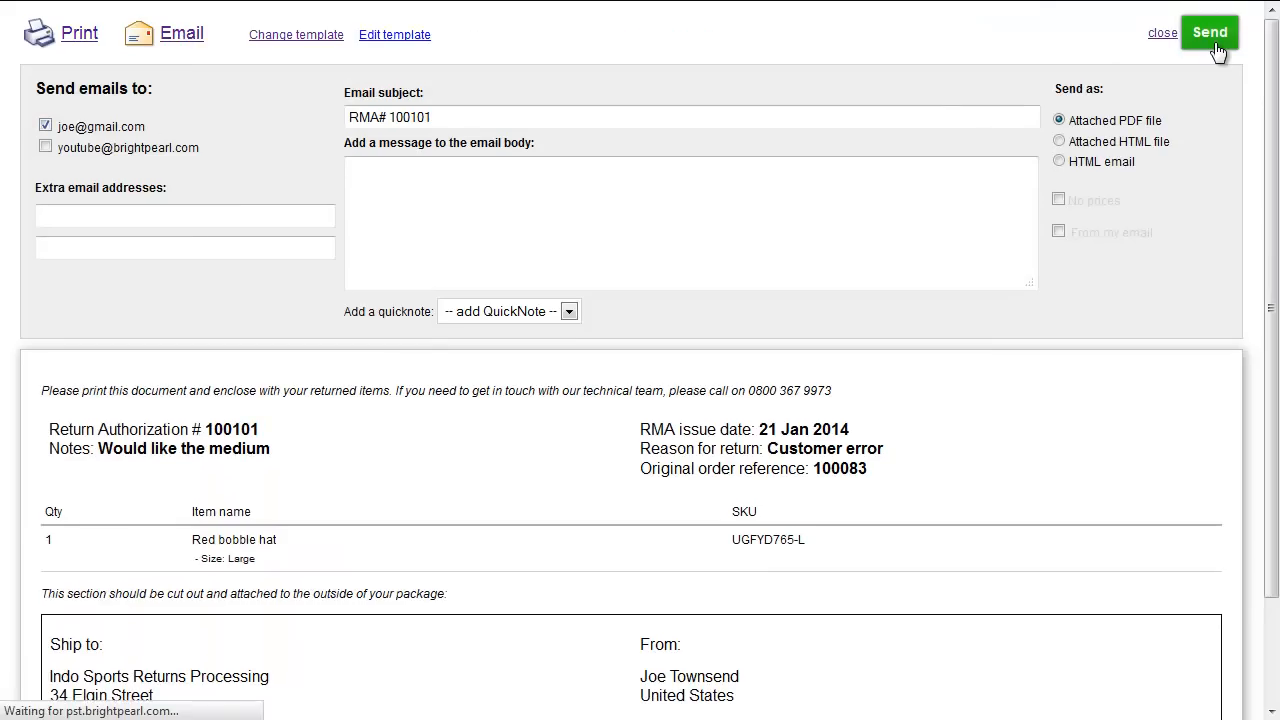
- Change the red bobble hat credit's status to Sales credit (awaiting goods) and save it
{"action": "left_click", "coordinate": [334, 109]}
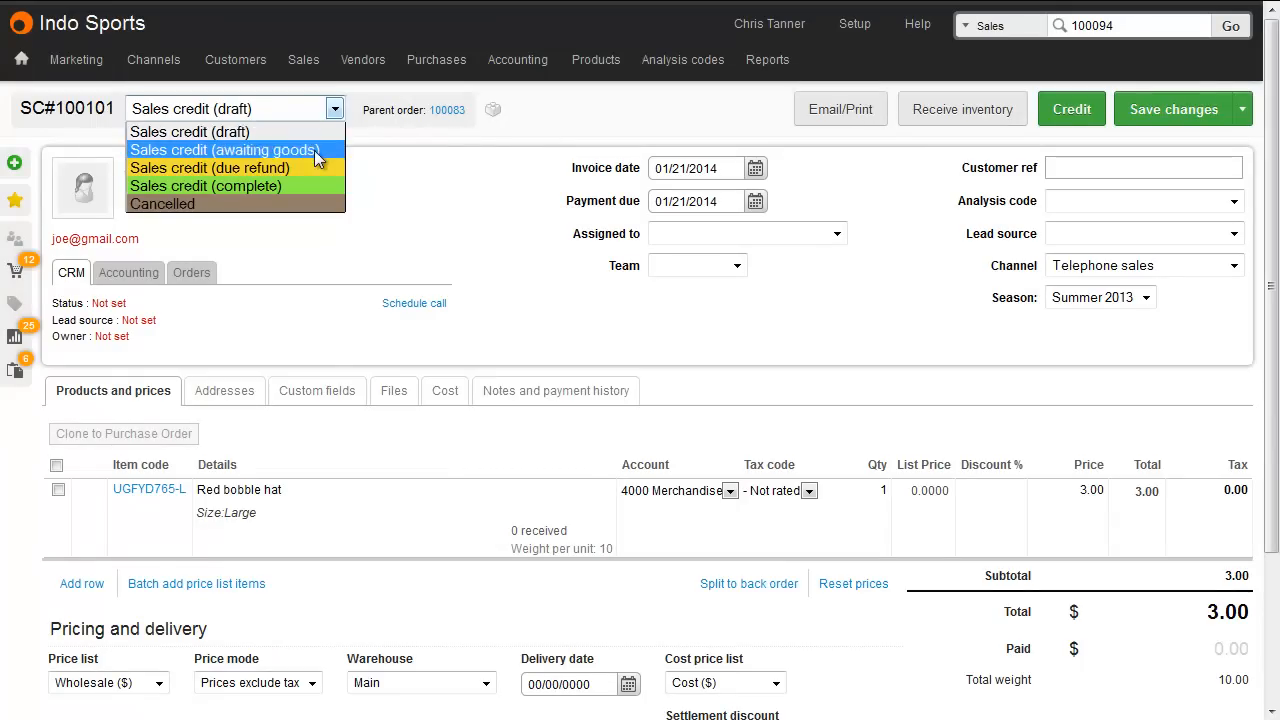
{"action": "left_click", "coordinate": [320, 149]}
{"action": "left_click", "coordinate": [1156, 107]}
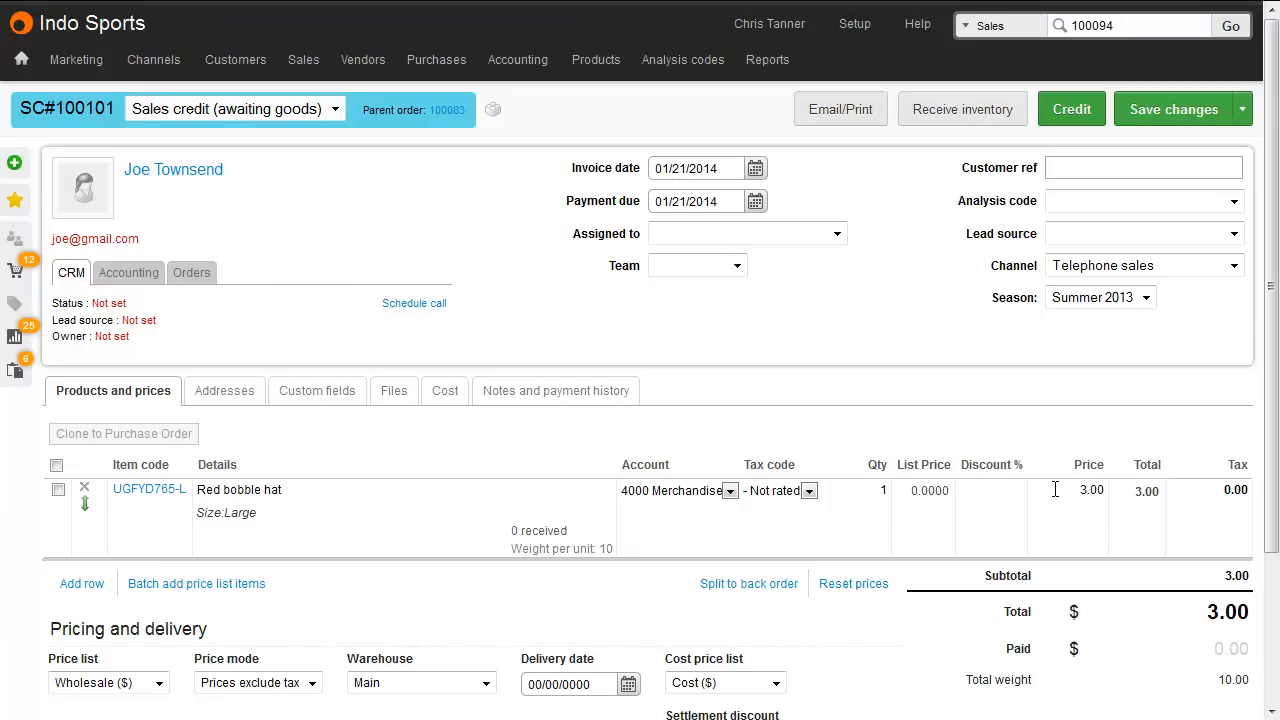
- Create a new sale for the same customer containing the medium red bobble hat, and save it
{"action": "left_click", "coordinate": [198, 274]}
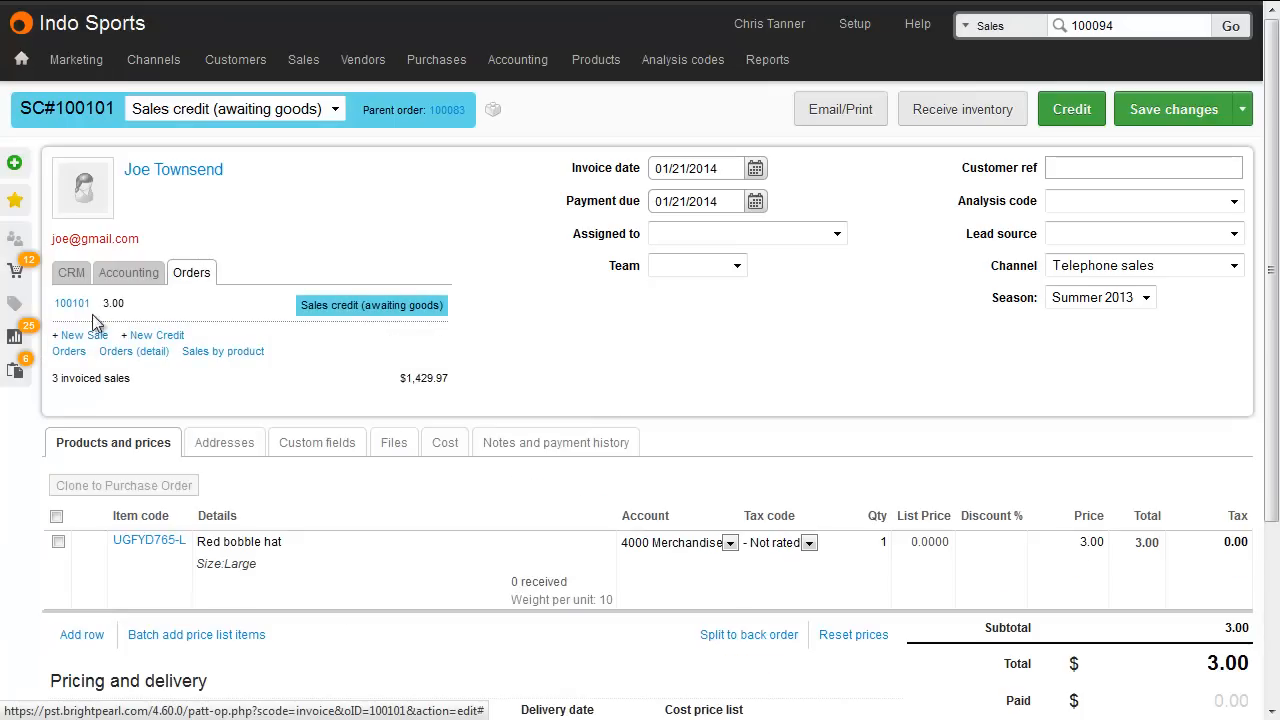
{"action": "left_click", "coordinate": [84, 335]}
{"action": "type", "text": "bobb"}
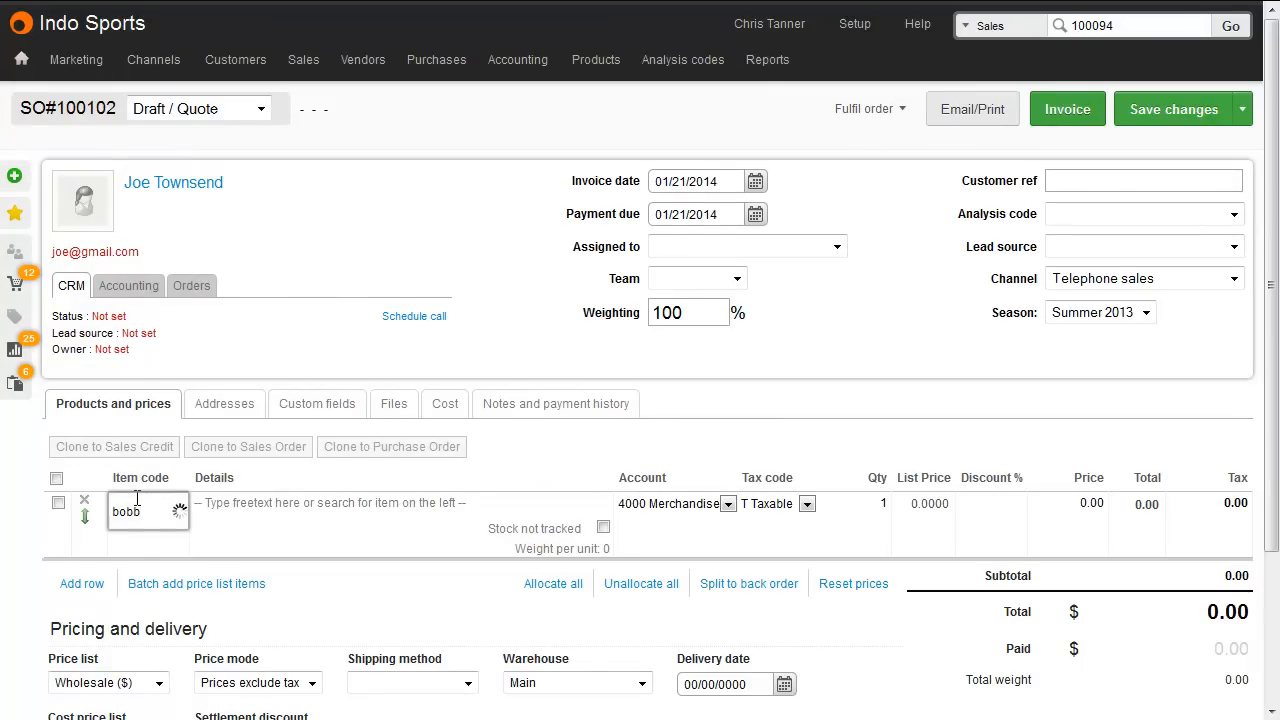
{"action": "left_click", "coordinate": [180, 596]}
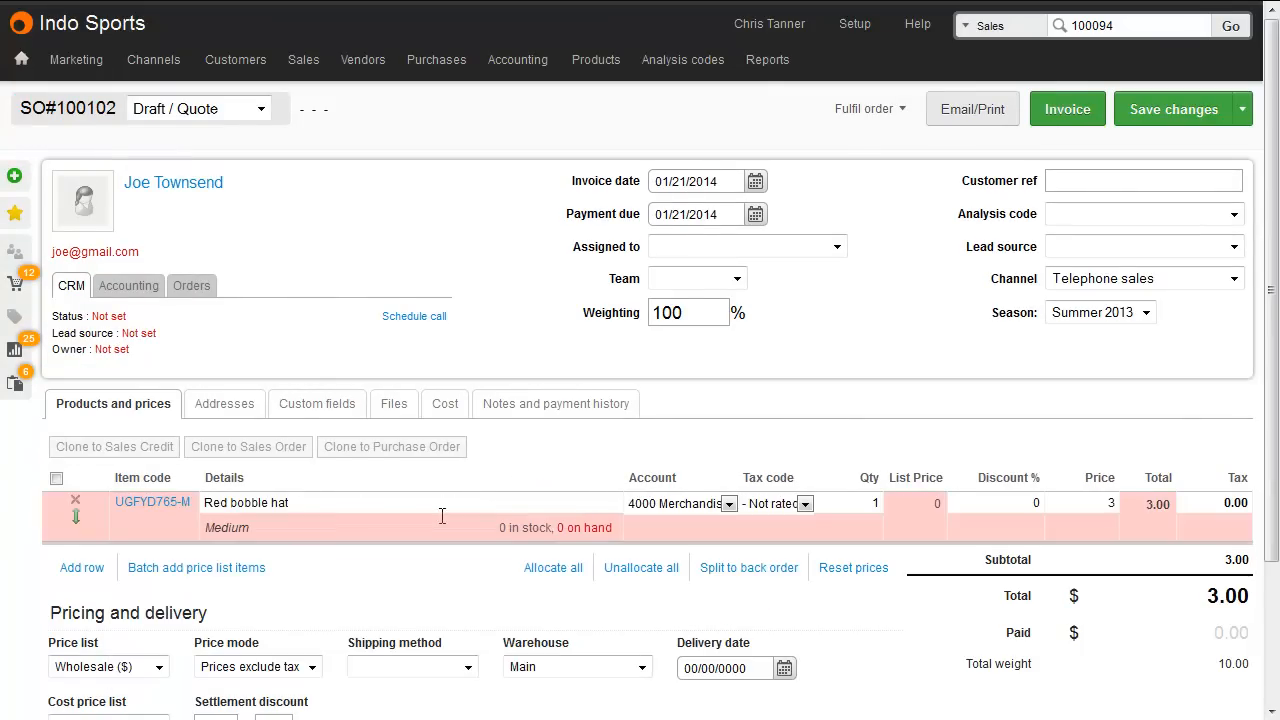
{"action": "left_click", "coordinate": [1164, 112]}
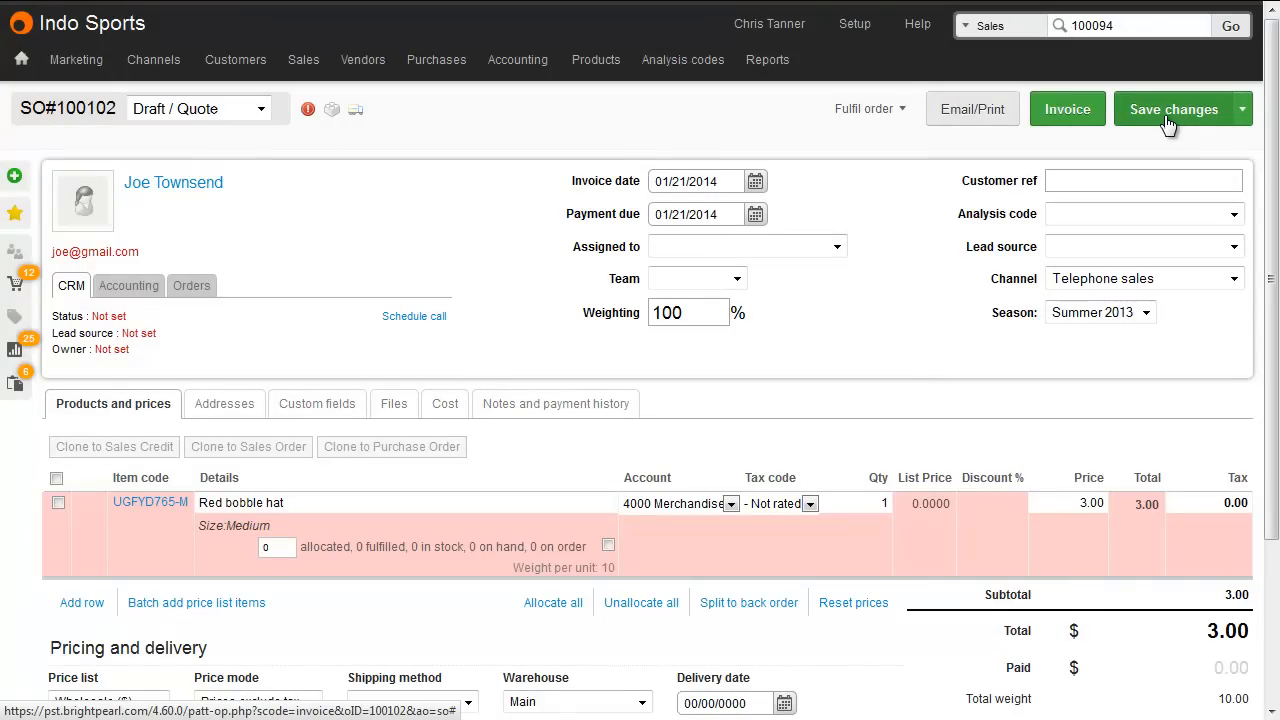
- Invoice the medium red bobble hat order and check the customer's account balance
{"action": "left_click", "coordinate": [1065, 110]}
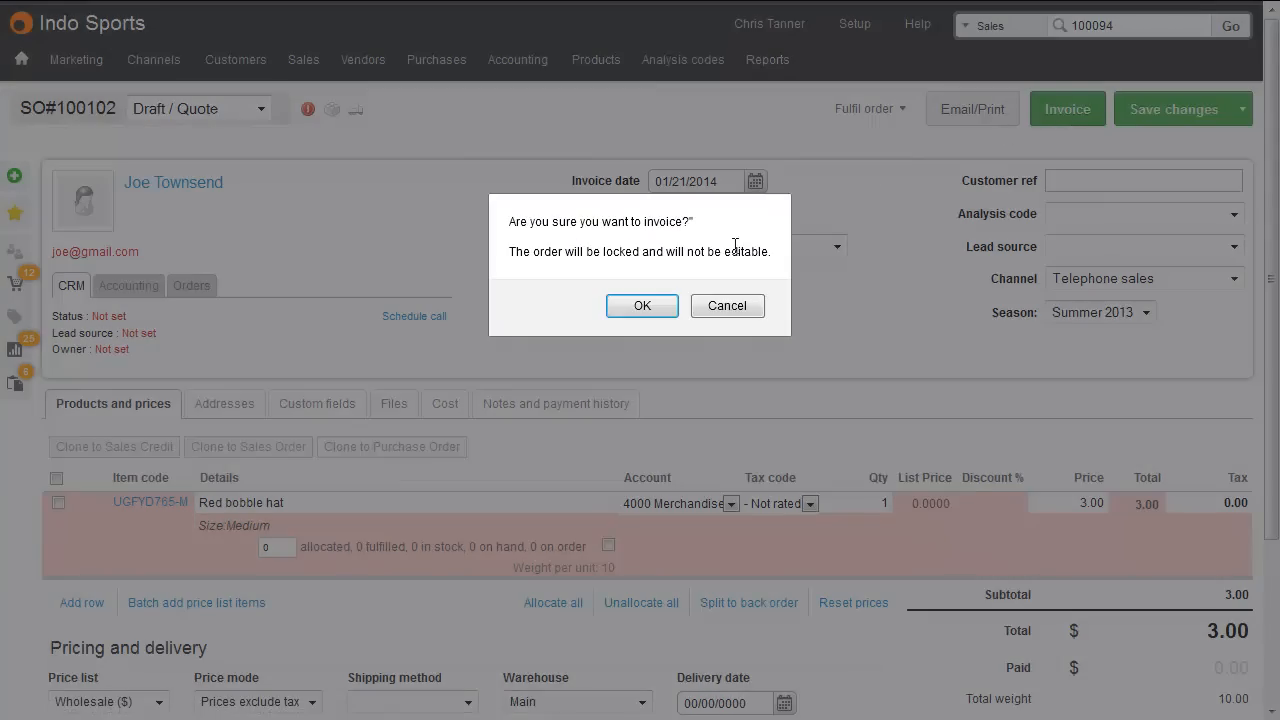
{"action": "left_click", "coordinate": [641, 306]}
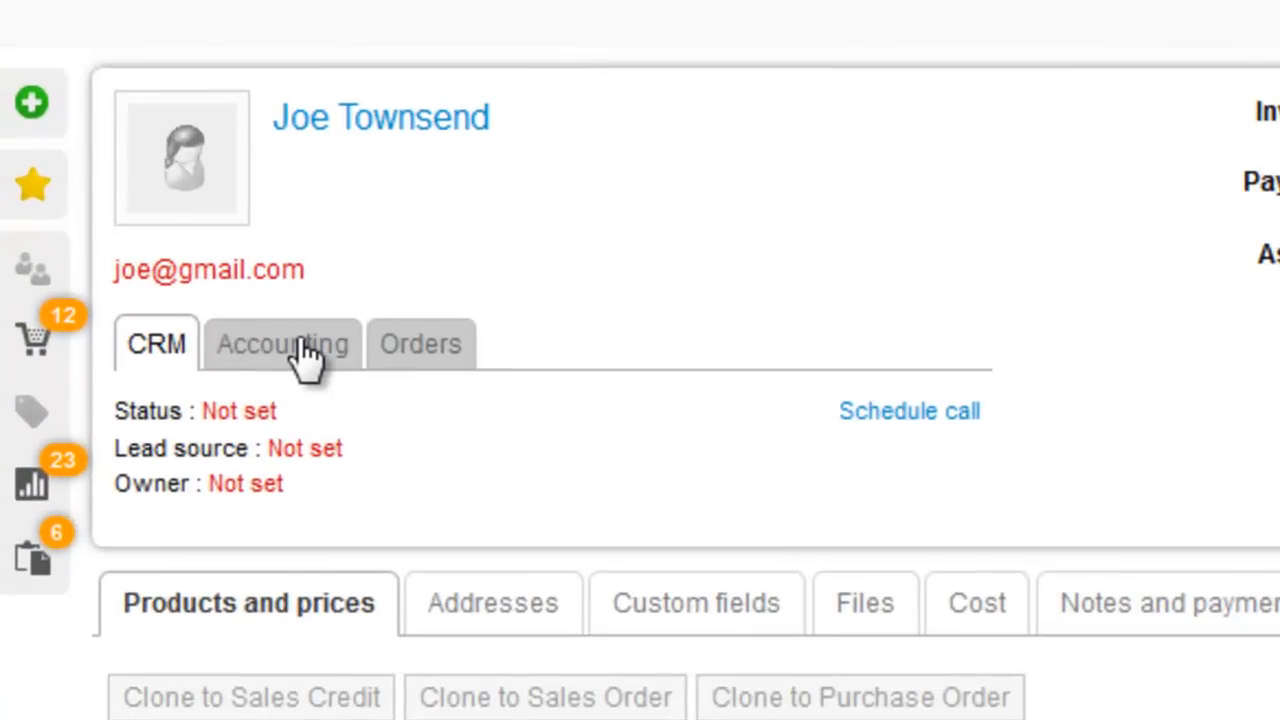
{"action": "left_click", "coordinate": [140, 288]}
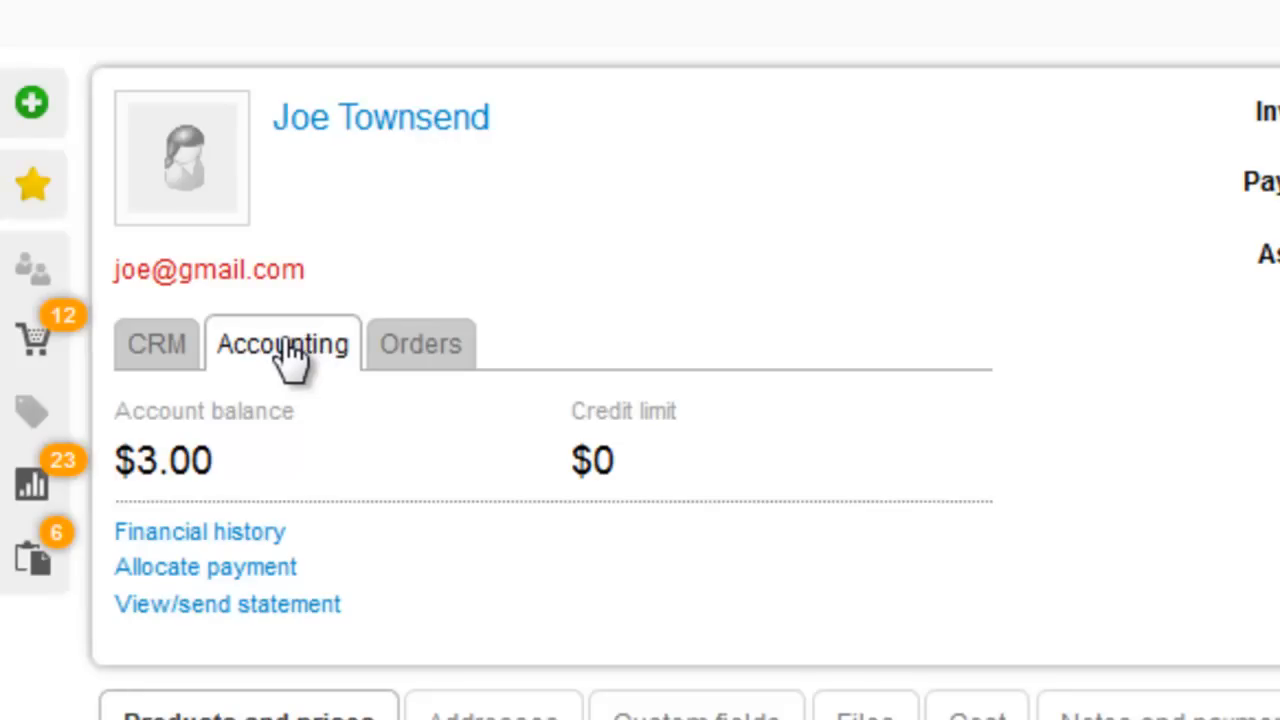
- Reopen the customer's sales credit awaiting goods and receive all its inventory as available for sale in the Main warehouse
{"action": "left_click", "coordinate": [421, 352]}
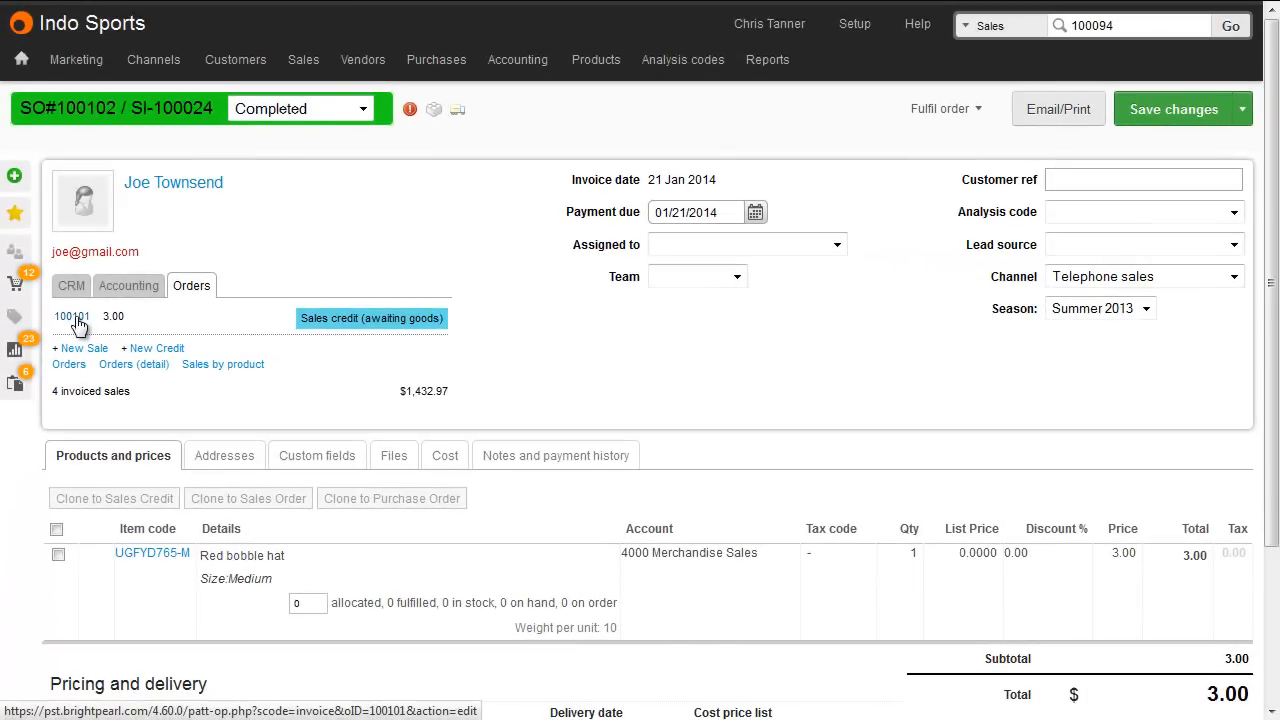
{"action": "left_click", "coordinate": [76, 320]}
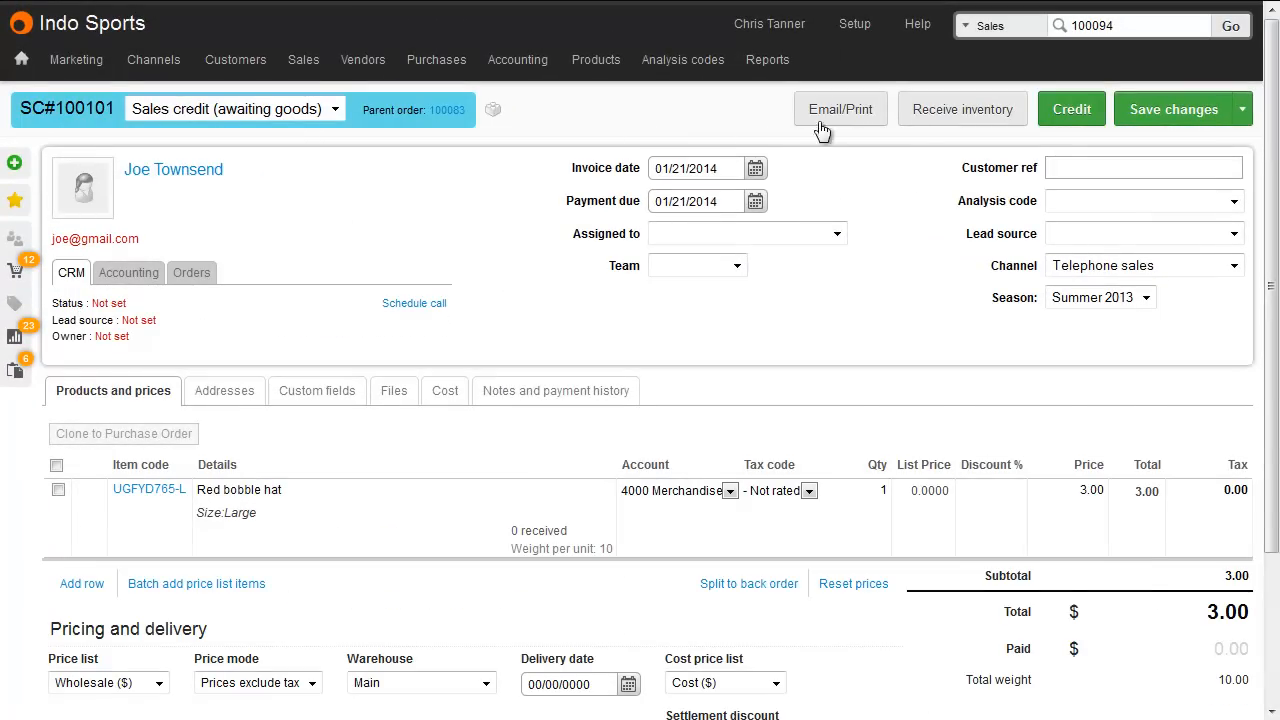
{"action": "left_click", "coordinate": [913, 120]}
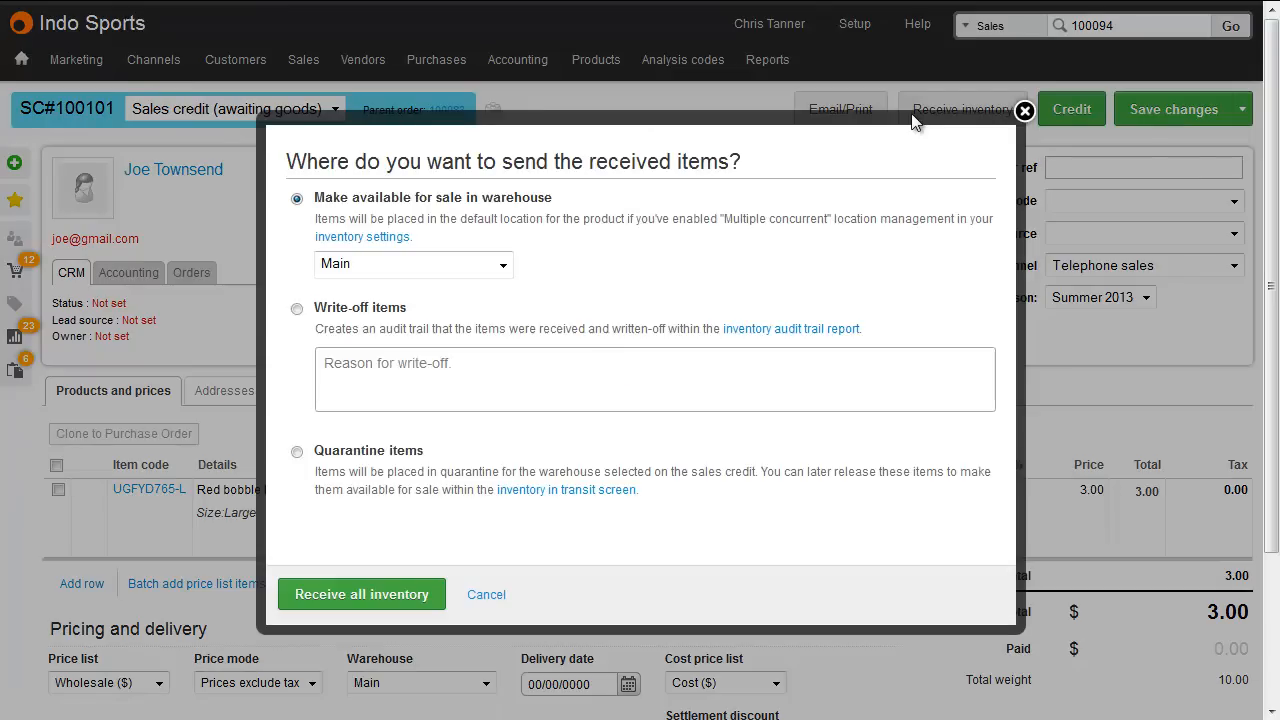
{"action": "left_click", "coordinate": [403, 594]}
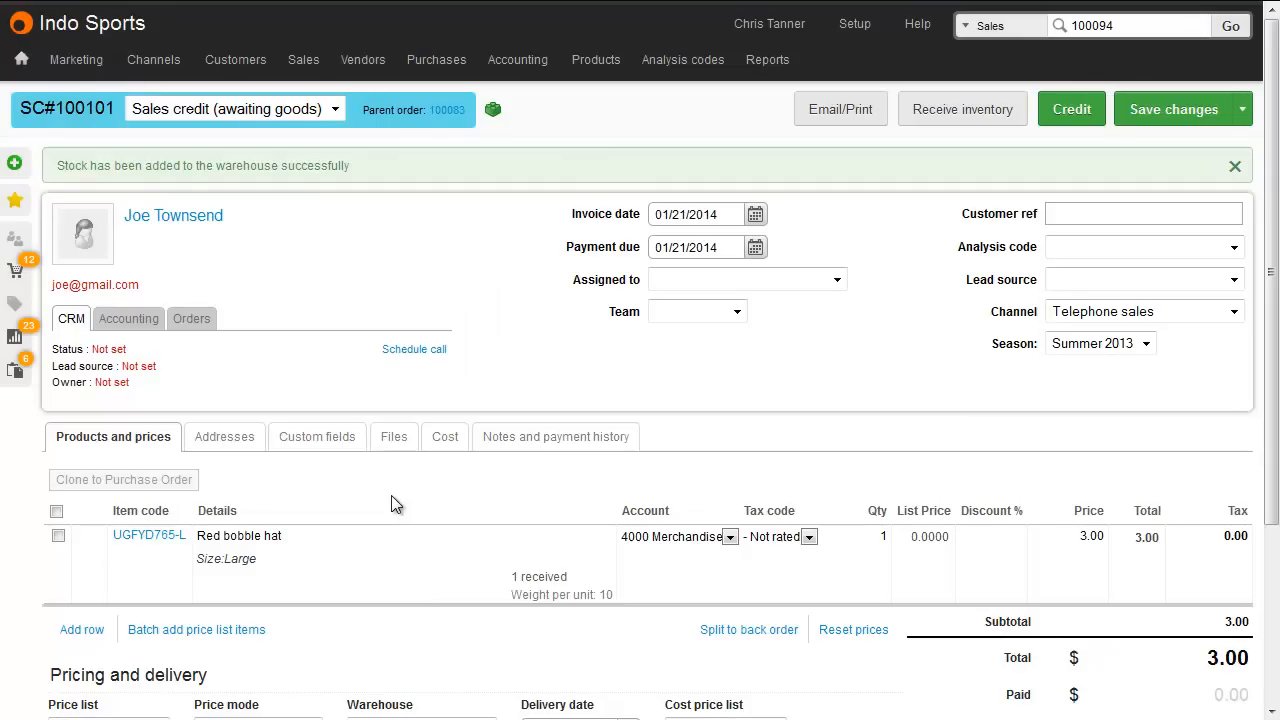
- Finalize the large red bobble hat's sales credit and check the customer's accounting details
{"action": "left_click", "coordinate": [1088, 110]}
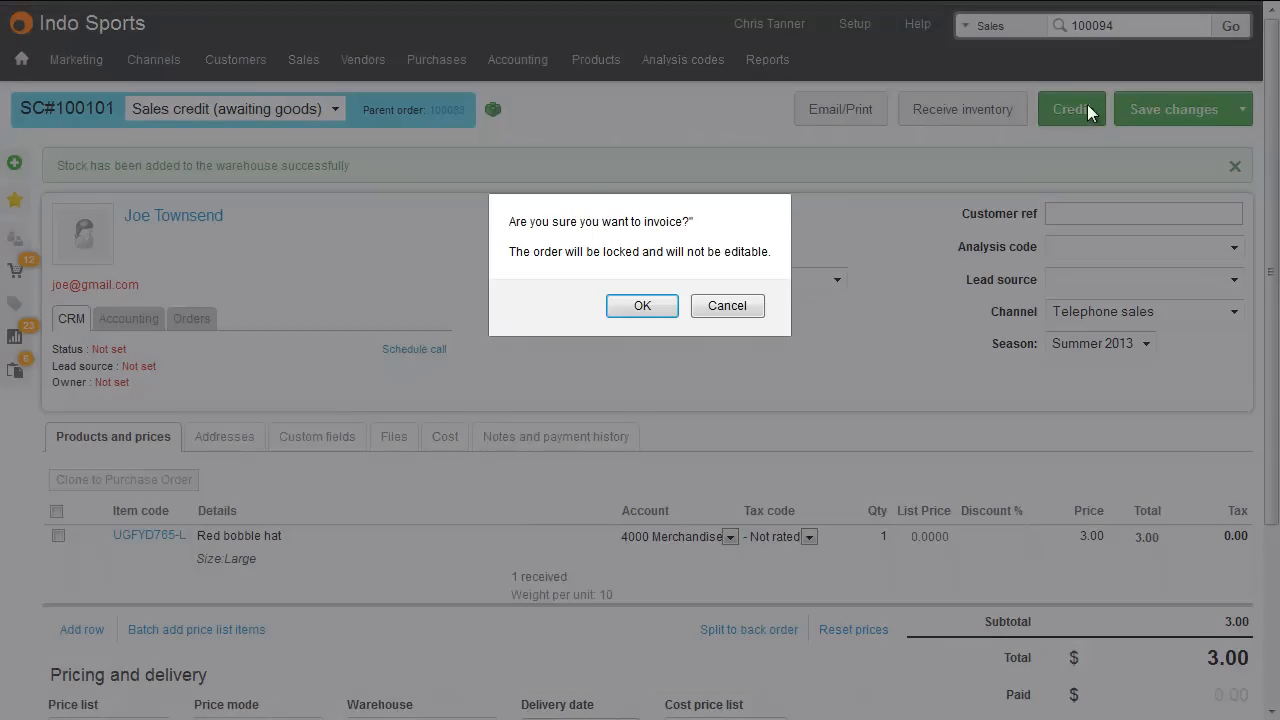
{"action": "left_click", "coordinate": [653, 298]}
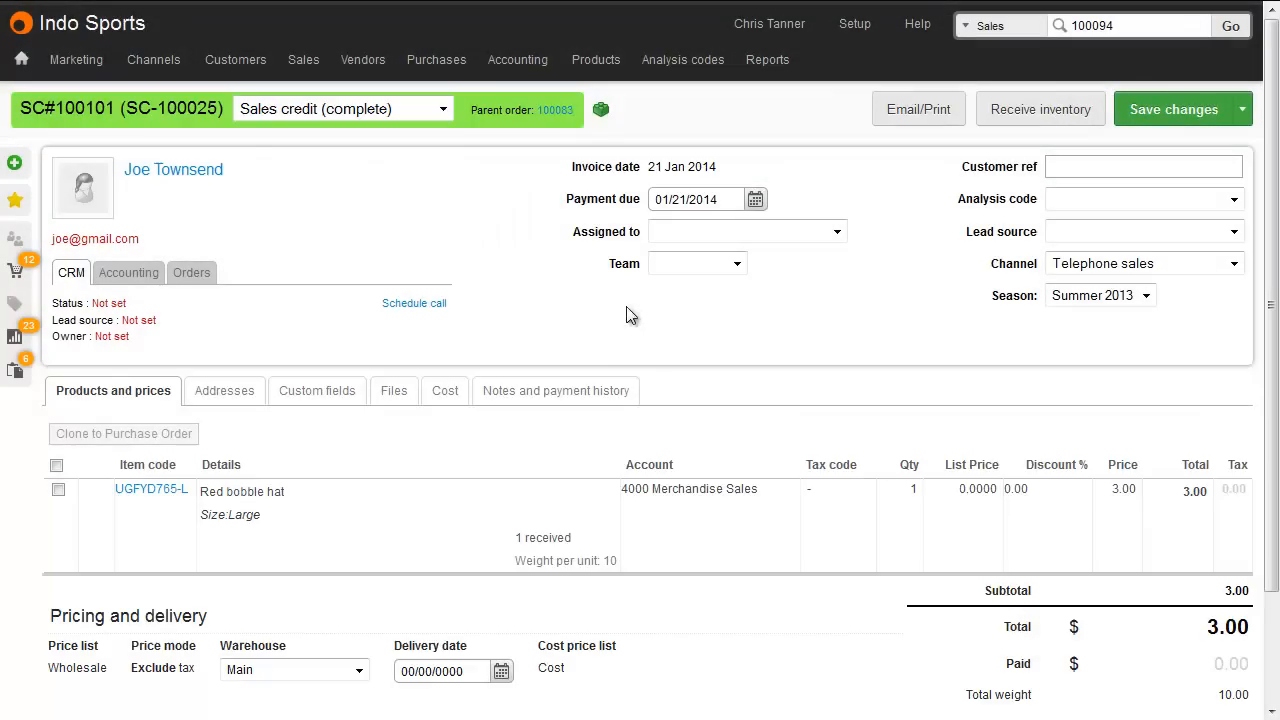
{"action": "left_click", "coordinate": [143, 278]}
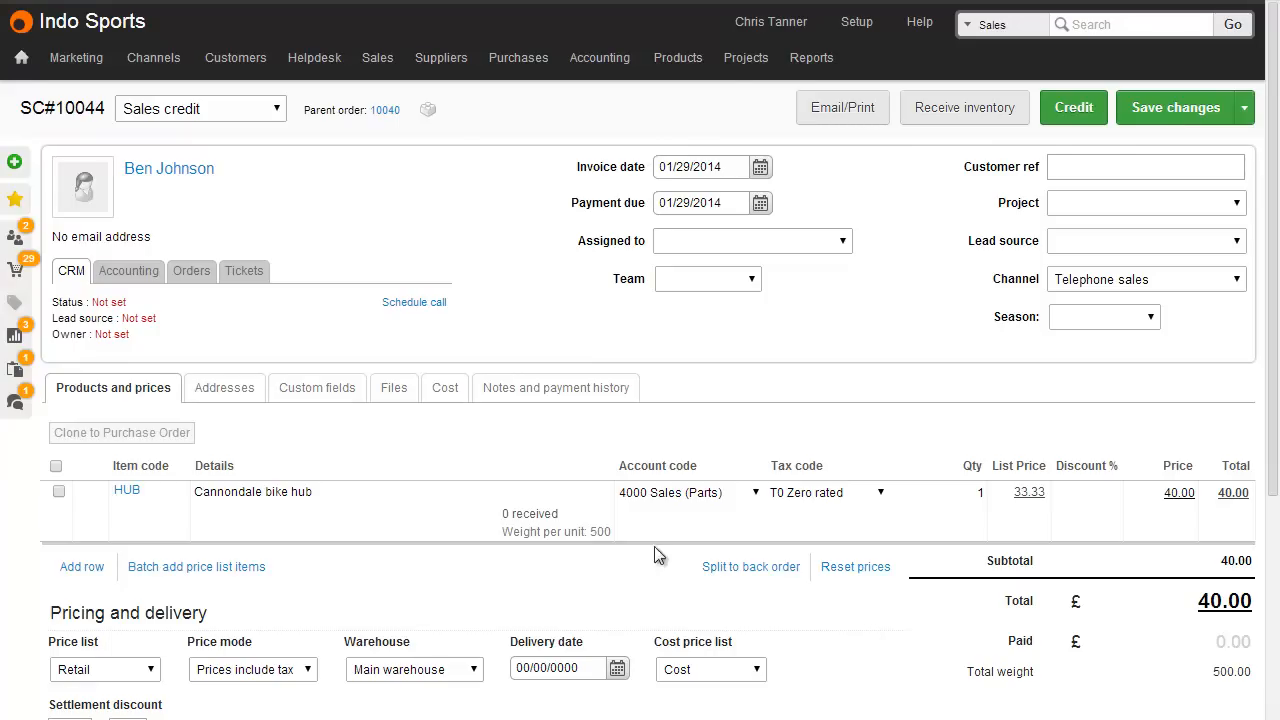
- Receive all inventory on the Cannondale bike hub sales credit into quarantine
{"action": "left_click", "coordinate": [964, 106]}
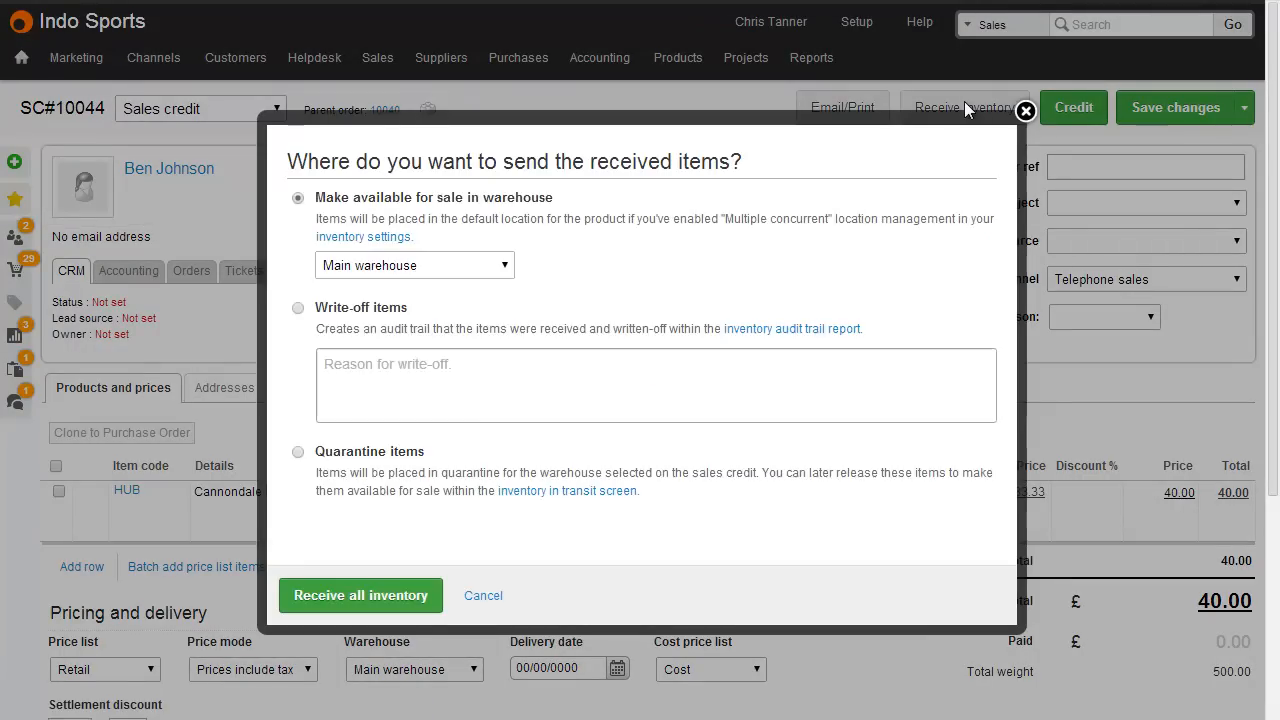
{"action": "left_click", "coordinate": [409, 453]}
{"action": "left_click", "coordinate": [392, 592]}
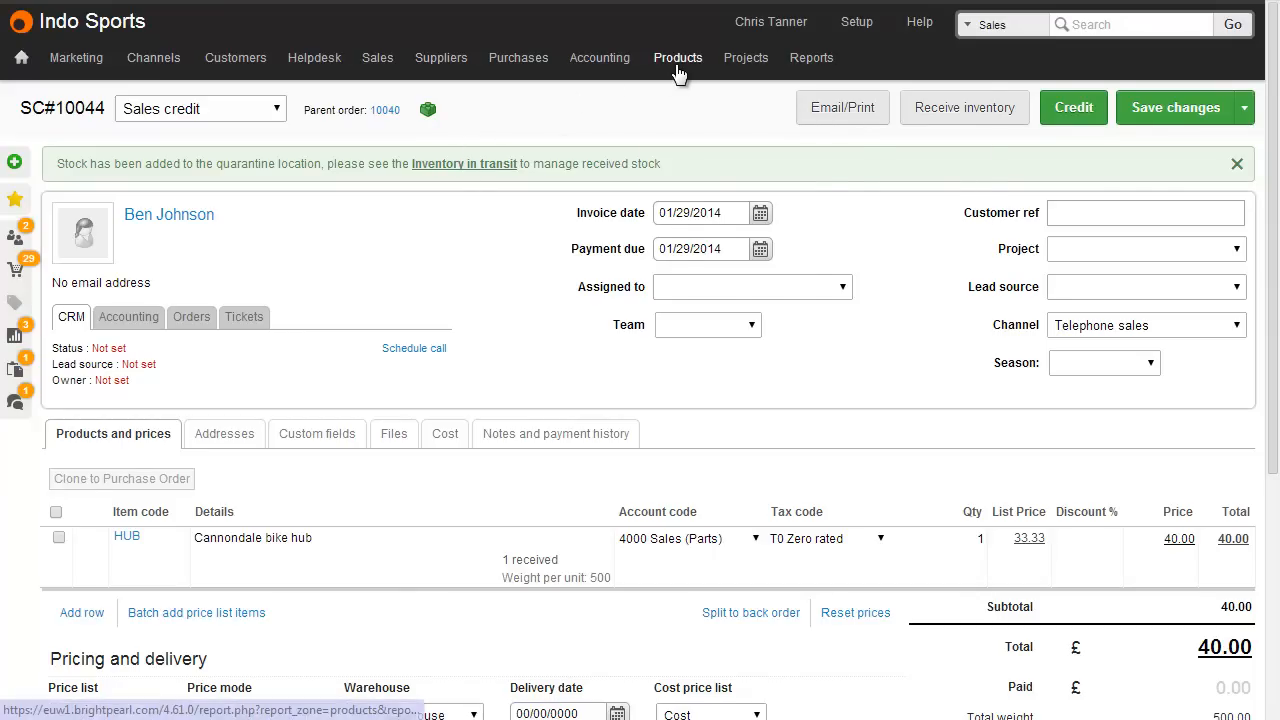
- Open the Inventory in transit report and filter it to the Main warehouse
{"action": "mouse_move", "coordinate": [678, 70]}
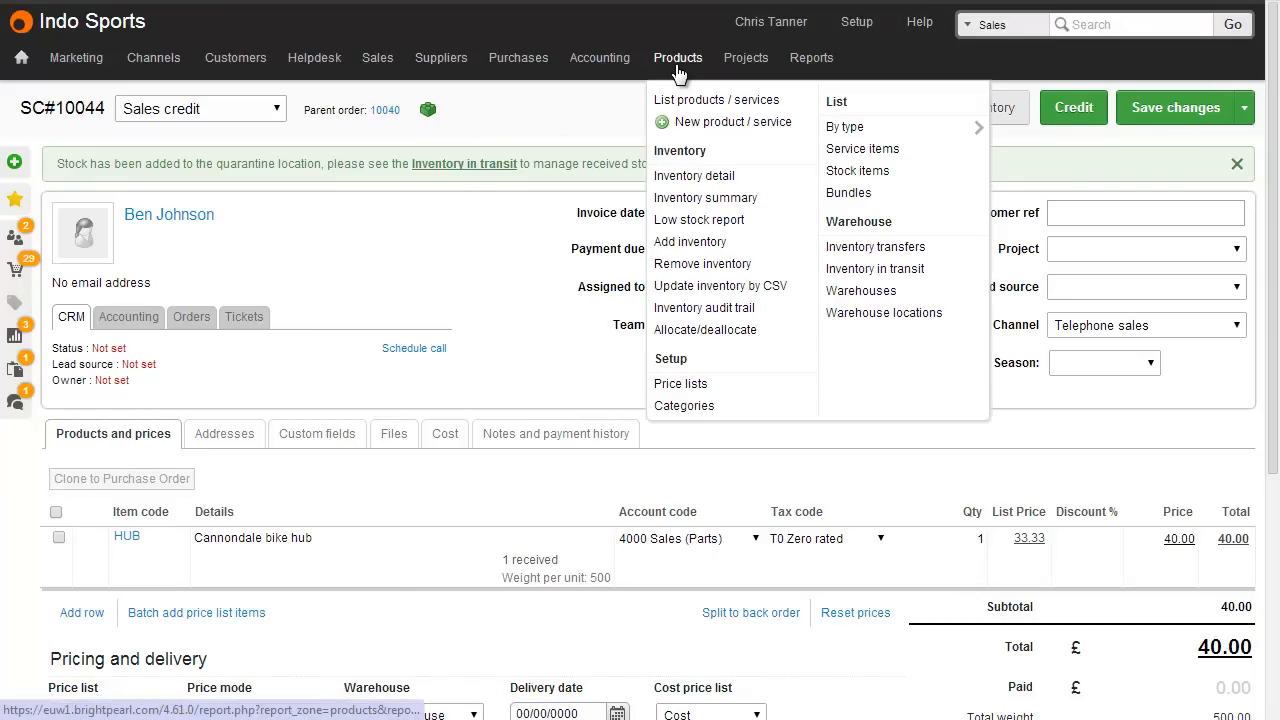
{"action": "left_click", "coordinate": [889, 272]}
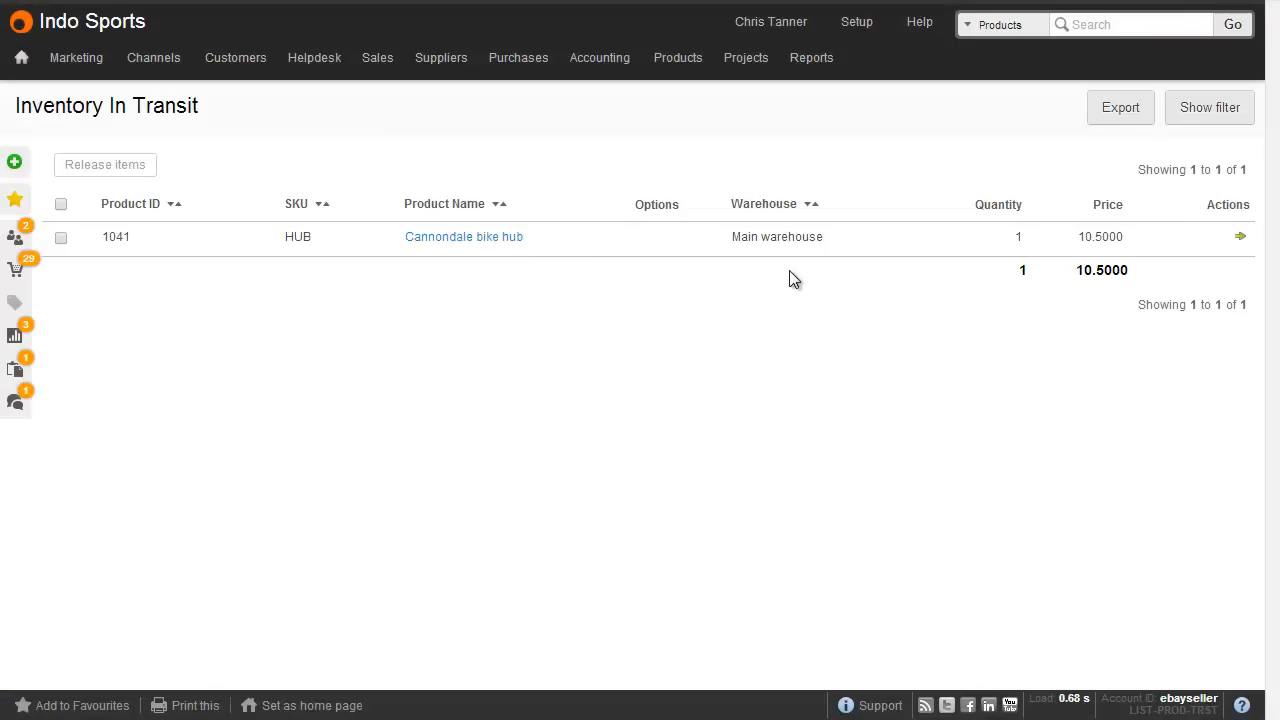
{"action": "left_click", "coordinate": [1220, 107]}
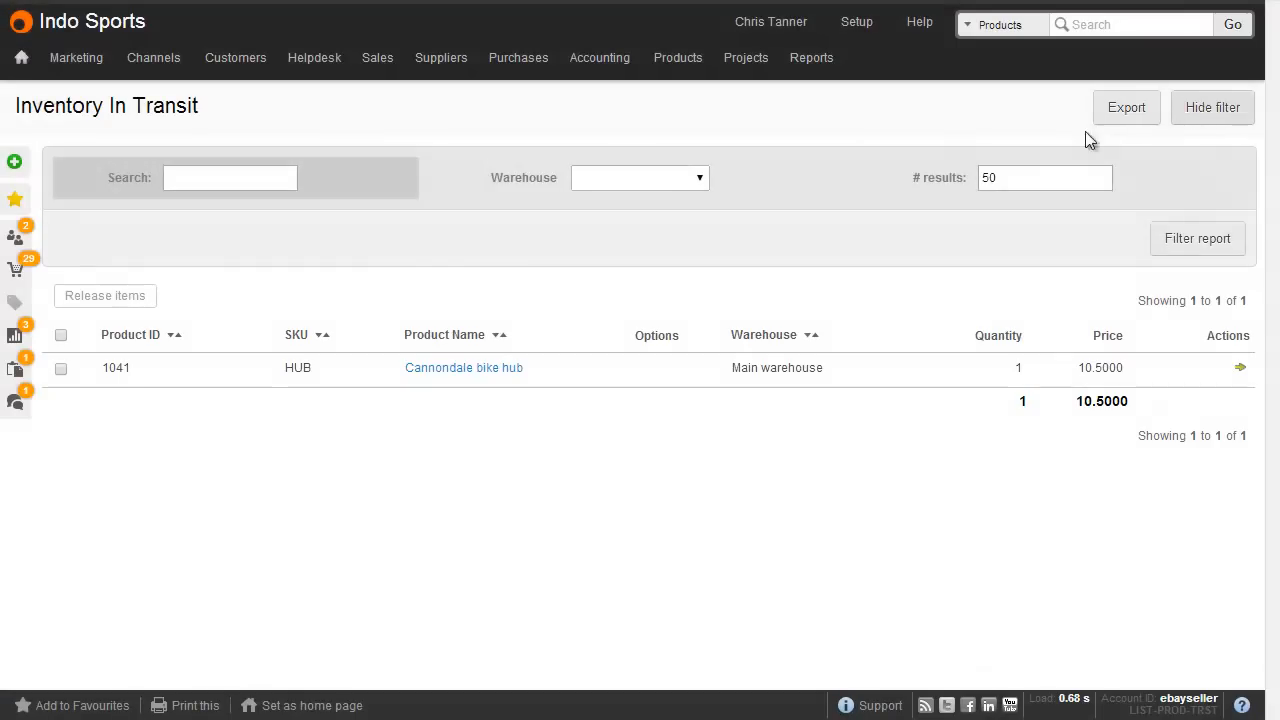
{"action": "left_click", "coordinate": [683, 186]}
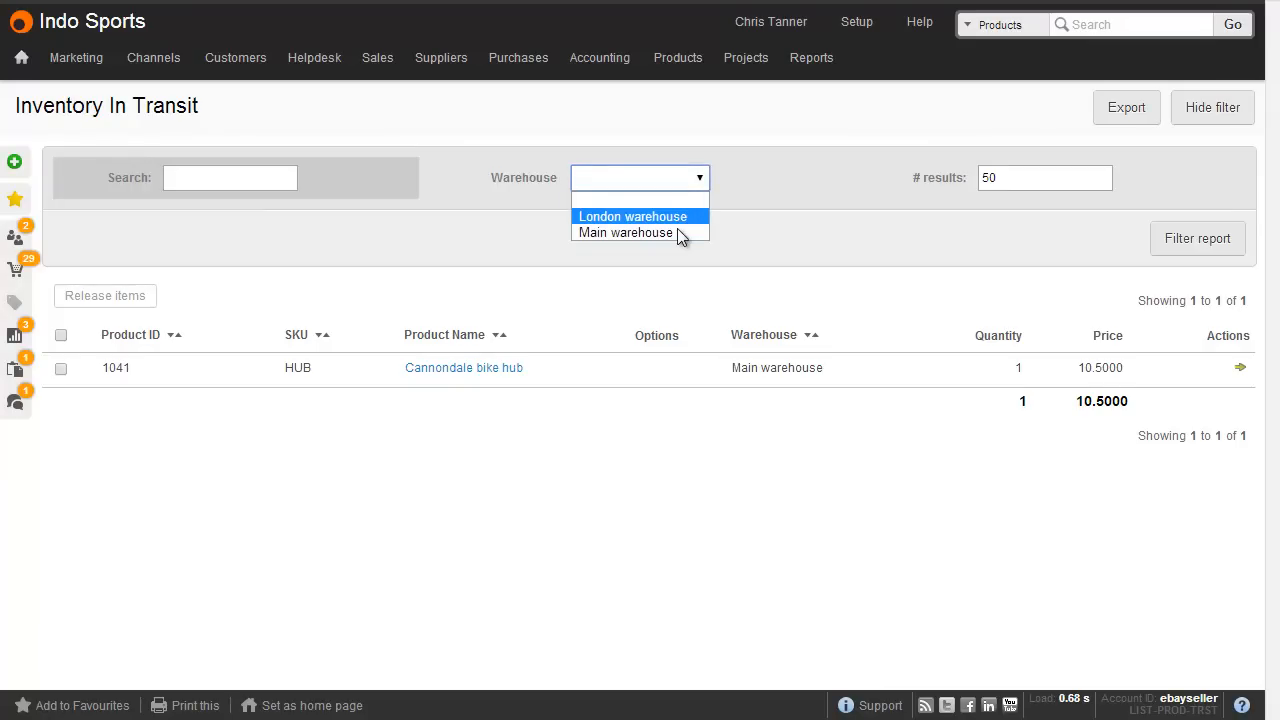
{"action": "left_click", "coordinate": [664, 234]}
{"action": "left_click", "coordinate": [1172, 238]}
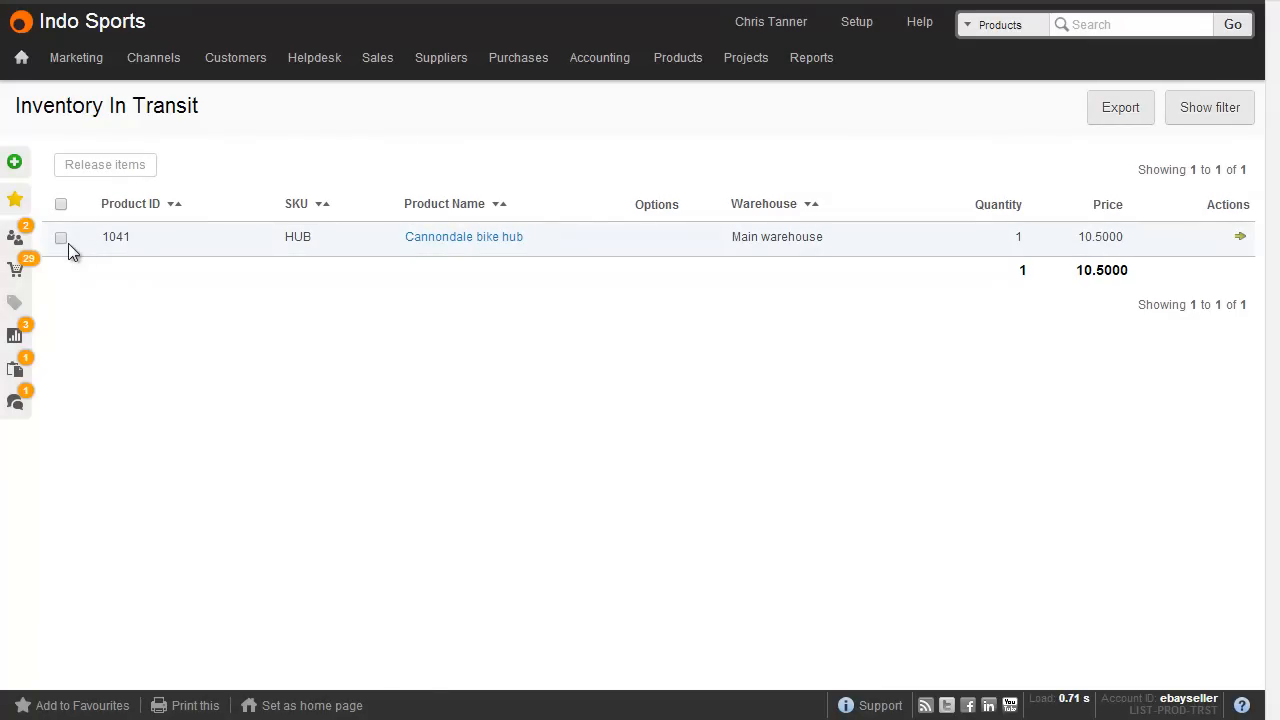
- Release the quarantined Cannondale bike hub from the in-transit inventory and receive it into its default location
{"action": "left_click", "coordinate": [61, 238]}
{"action": "left_click", "coordinate": [120, 165]}
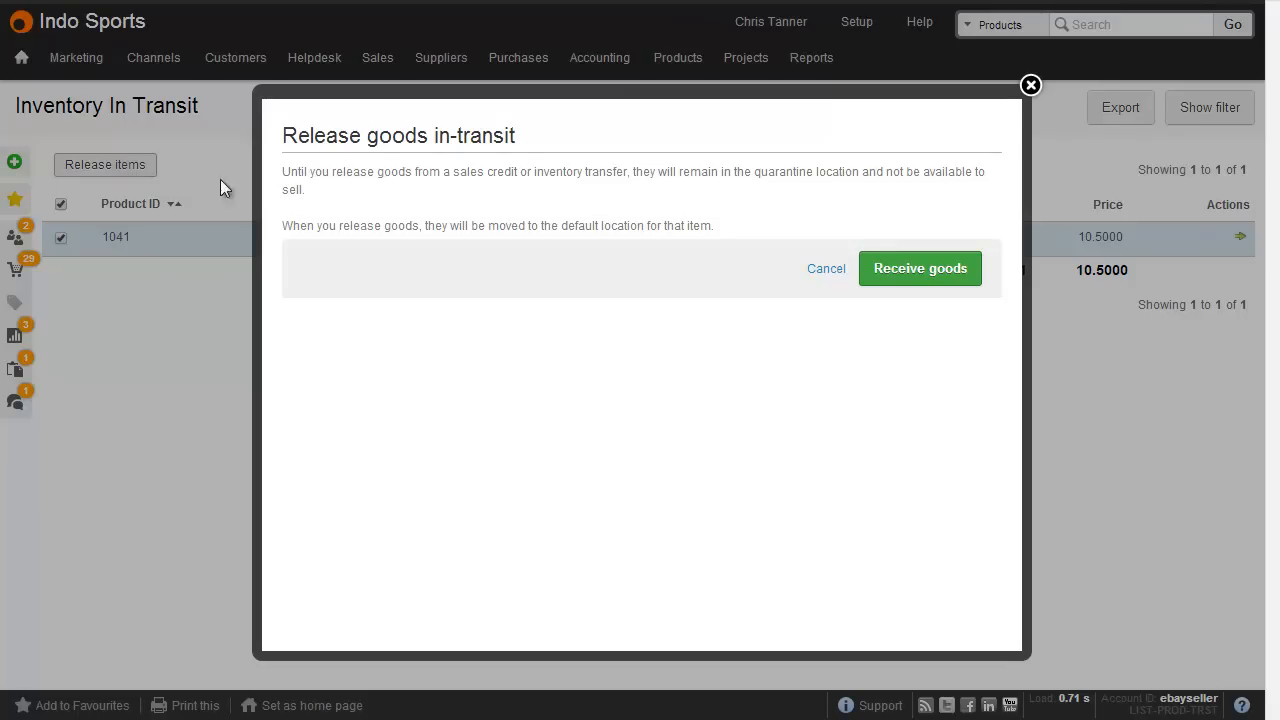
{"action": "left_click", "coordinate": [918, 270]}
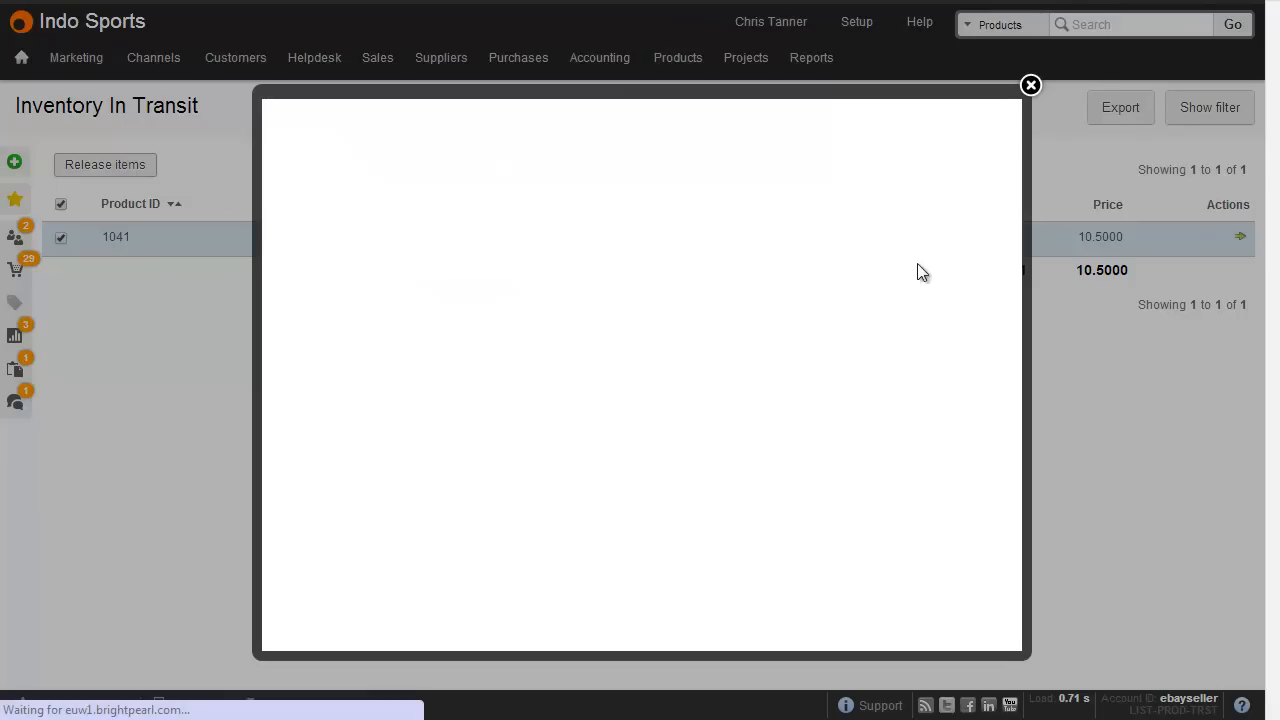